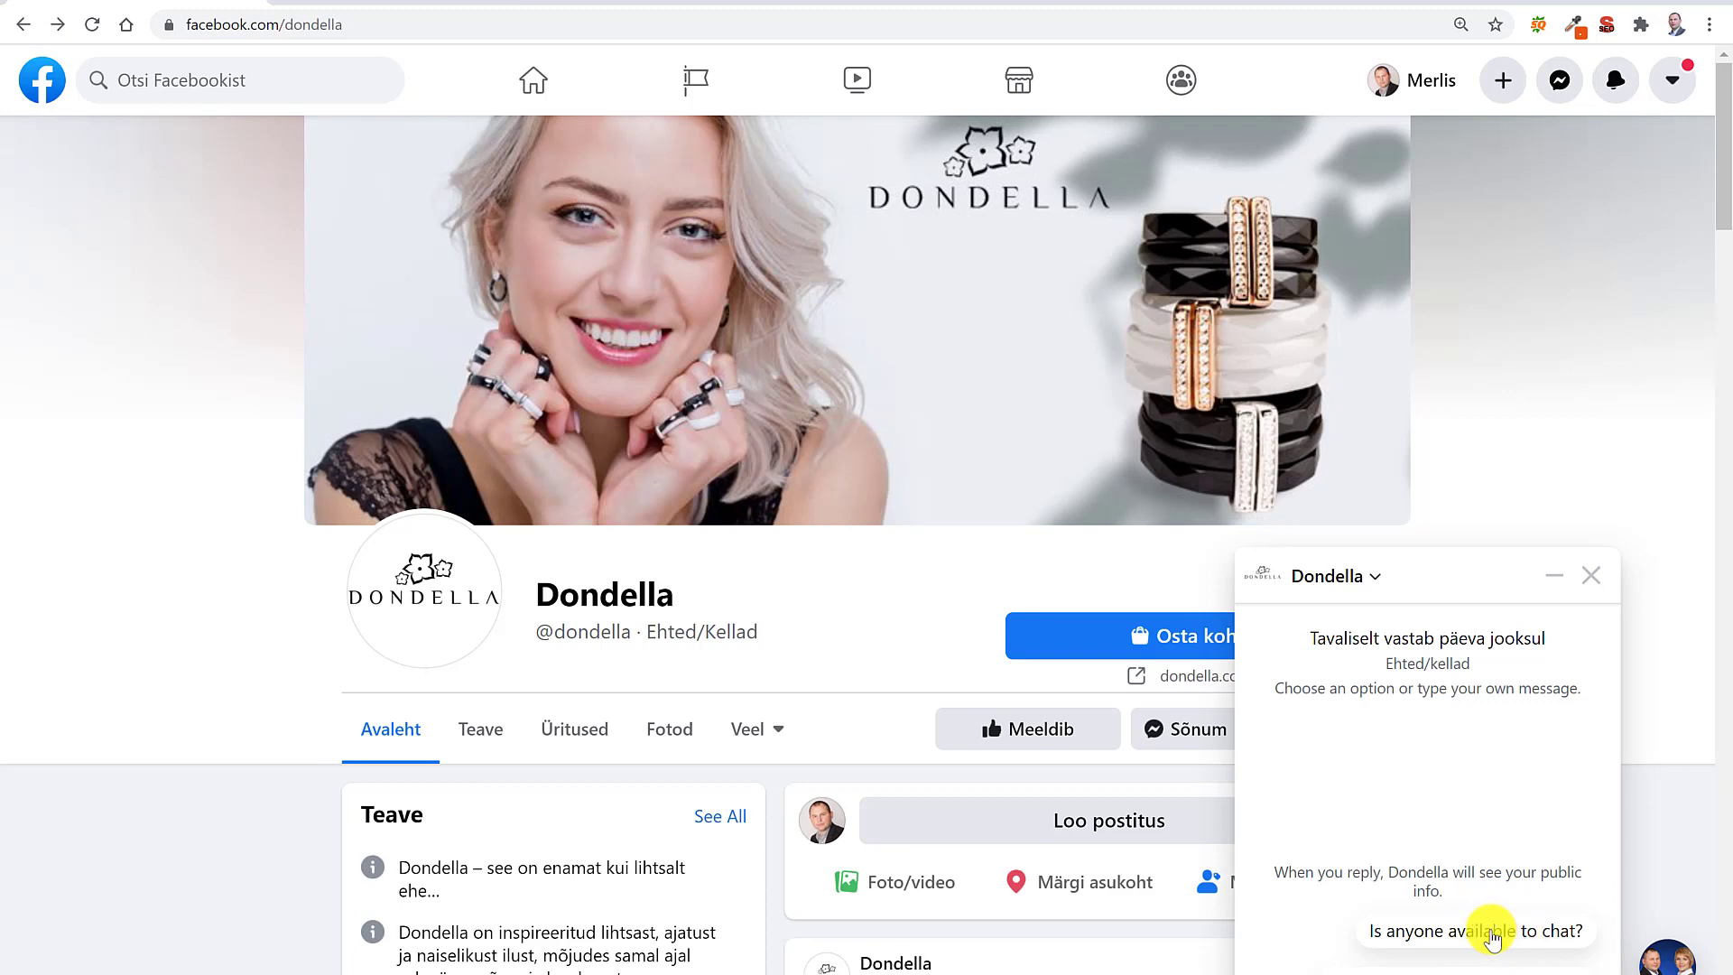
# Step: Send the suggested question "Is anyone available to chat?" to the Dondella page and close the chat window
pyautogui.click(1491, 934)
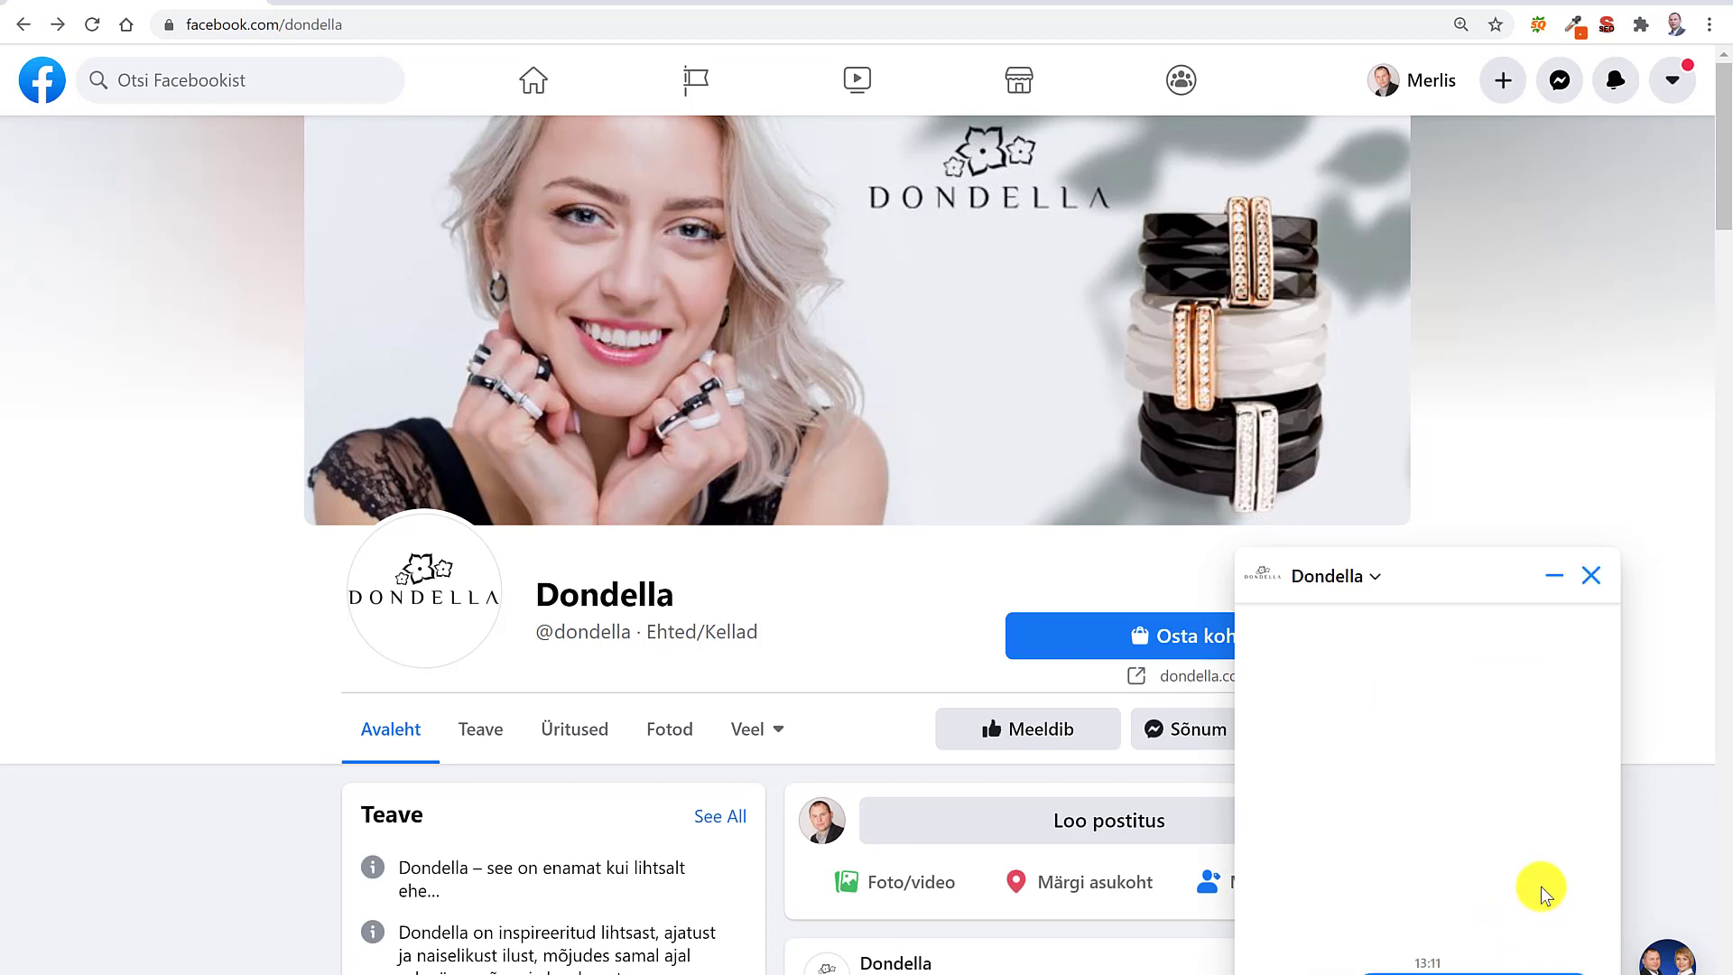
pyautogui.scroll(-2, 1541, 886)
pyautogui.scroll(2, 1541, 886)
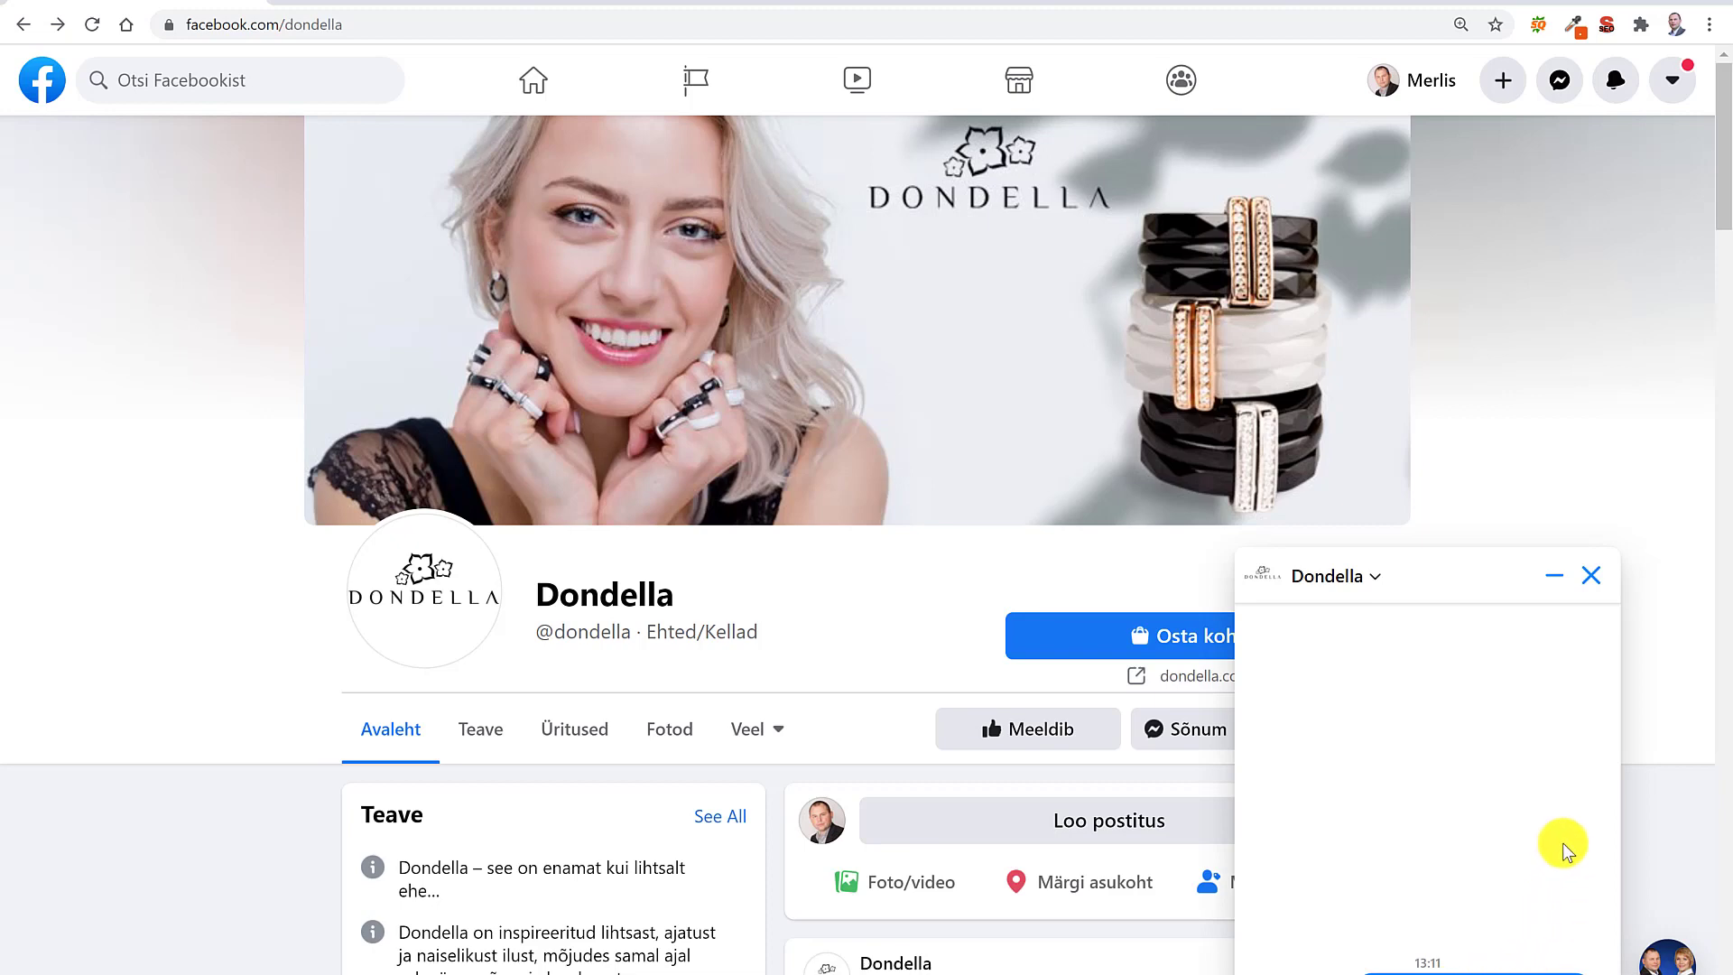
pyautogui.click(1591, 575)
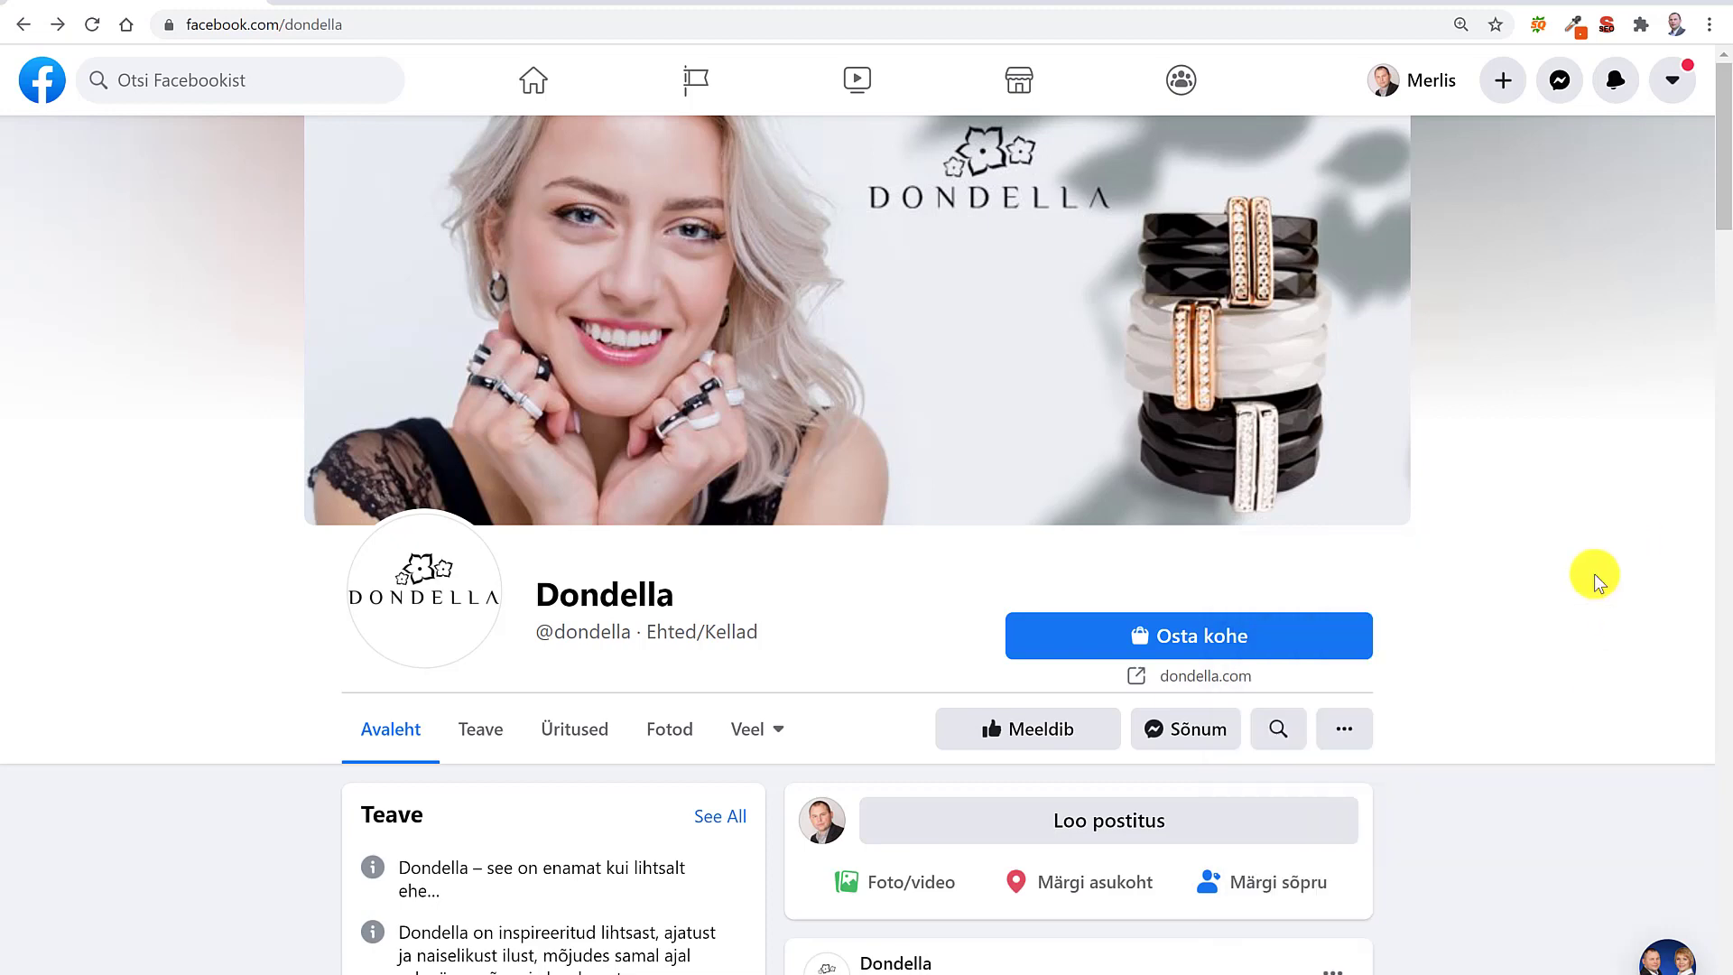
# Step: Switch to the open KoduleheKoolitused page, dismiss its chat window and exit the visitor view
pyautogui.click(484, 5)
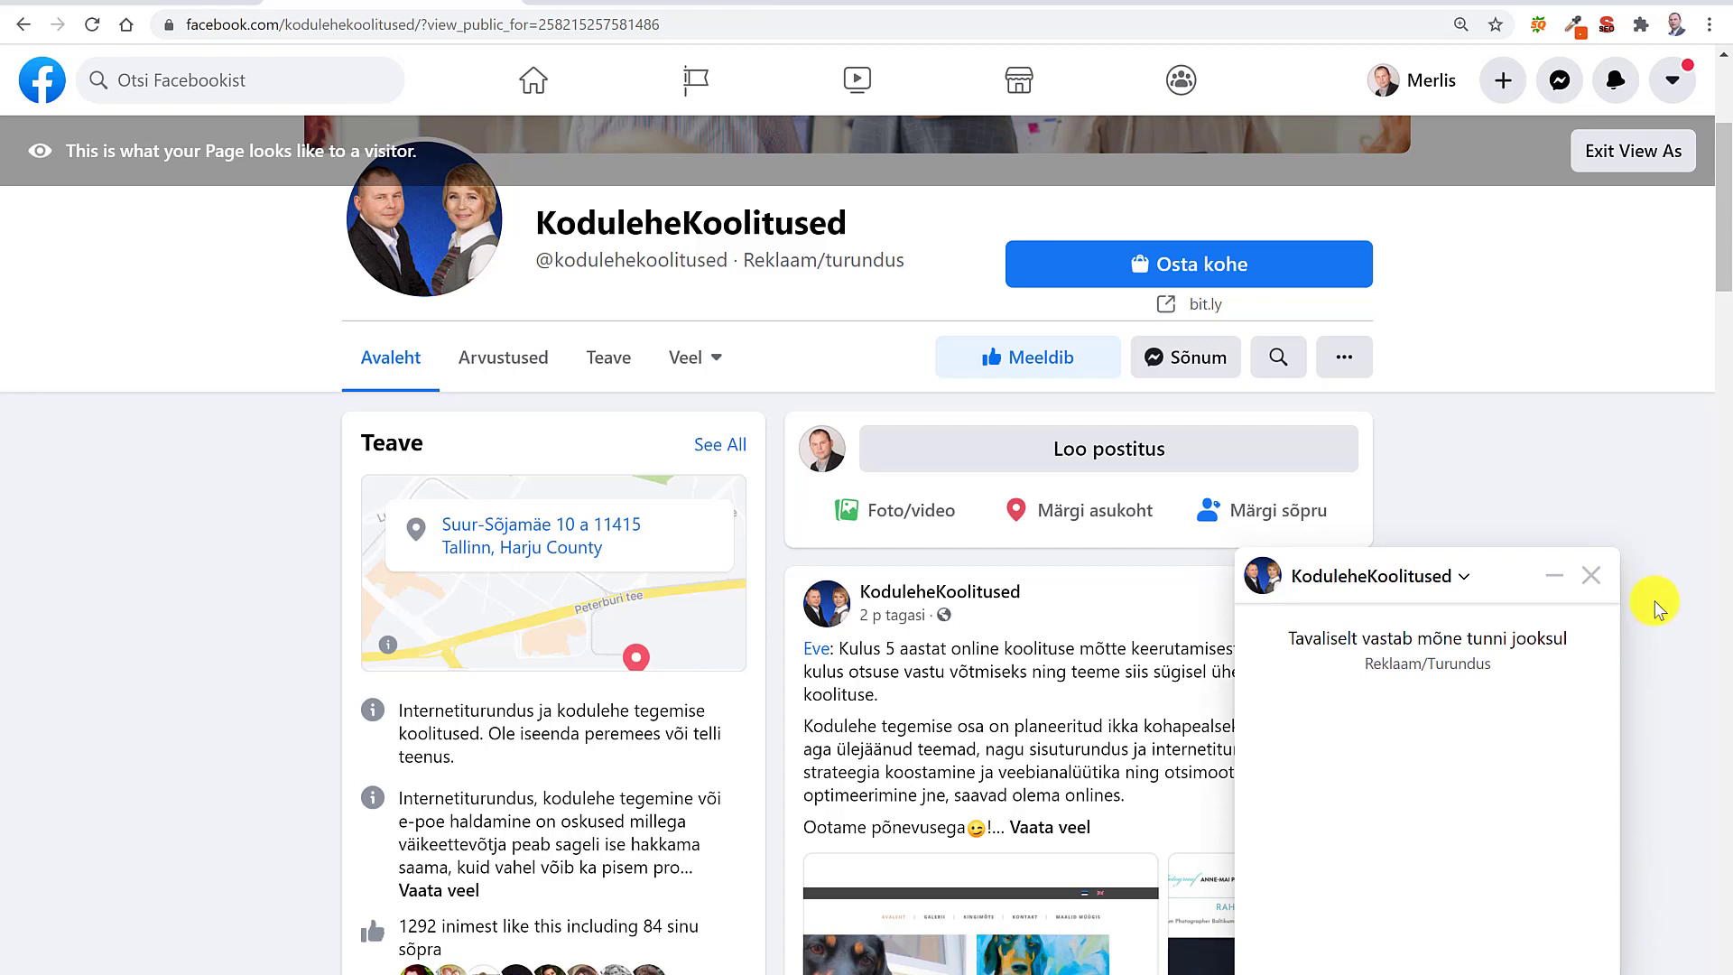
pyautogui.click(1594, 577)
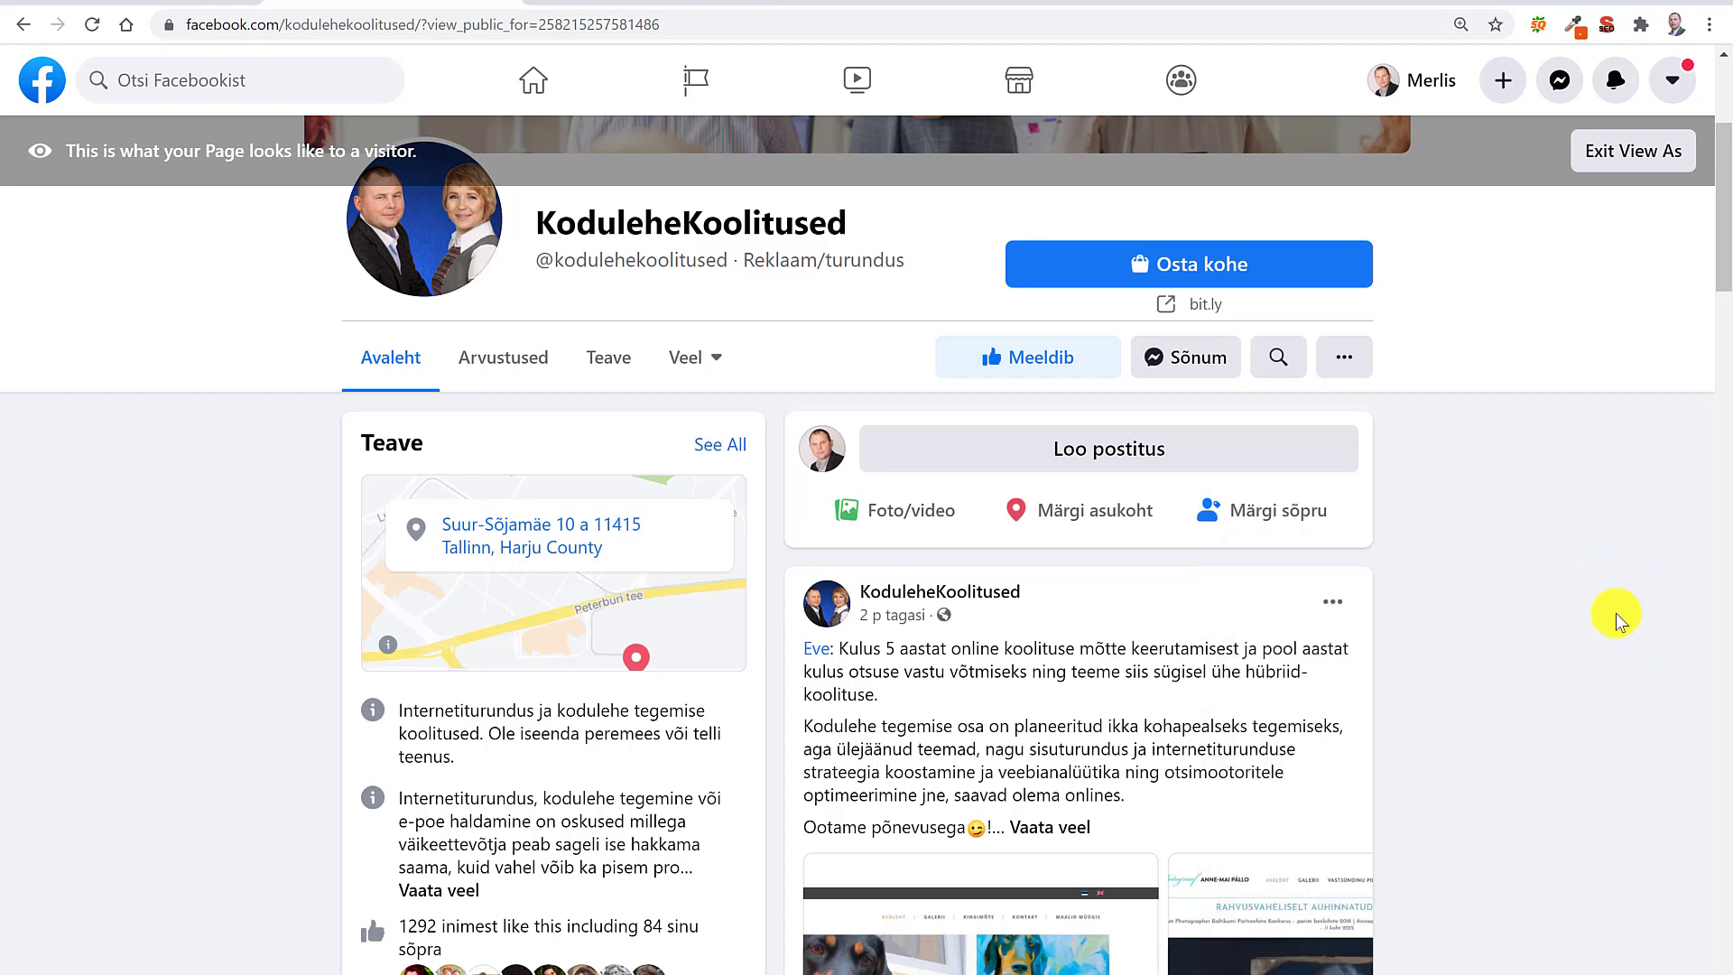
pyautogui.scroll(4, 1611, 603)
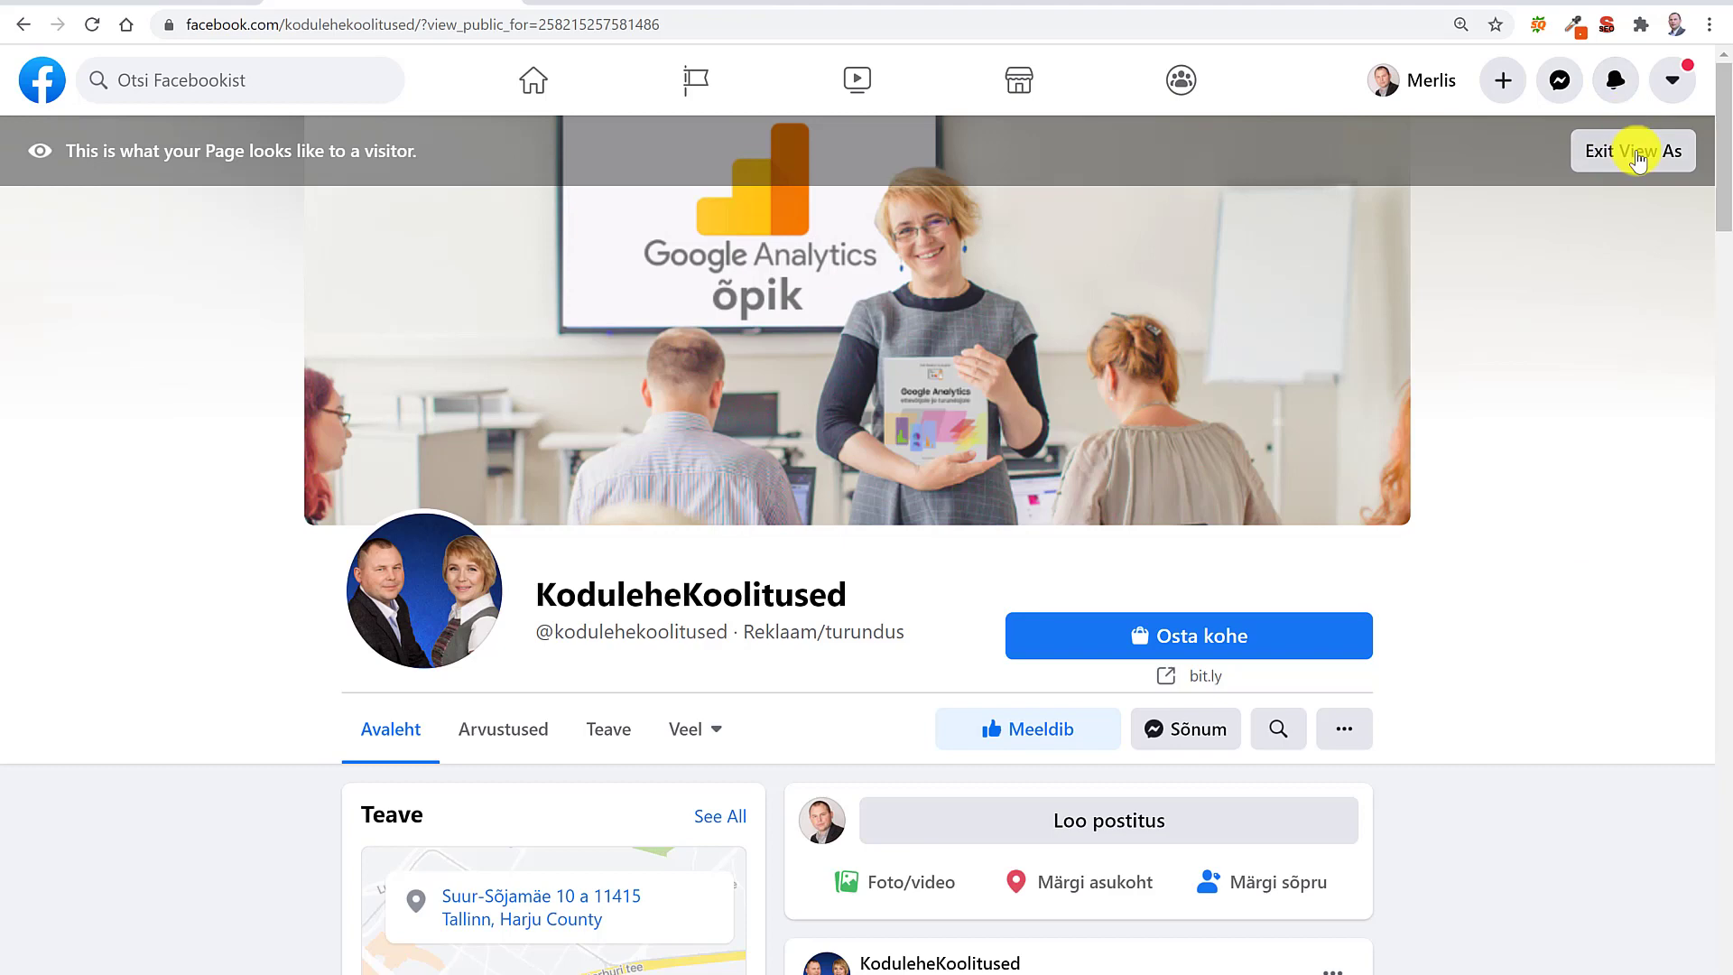
pyautogui.click(1637, 159)
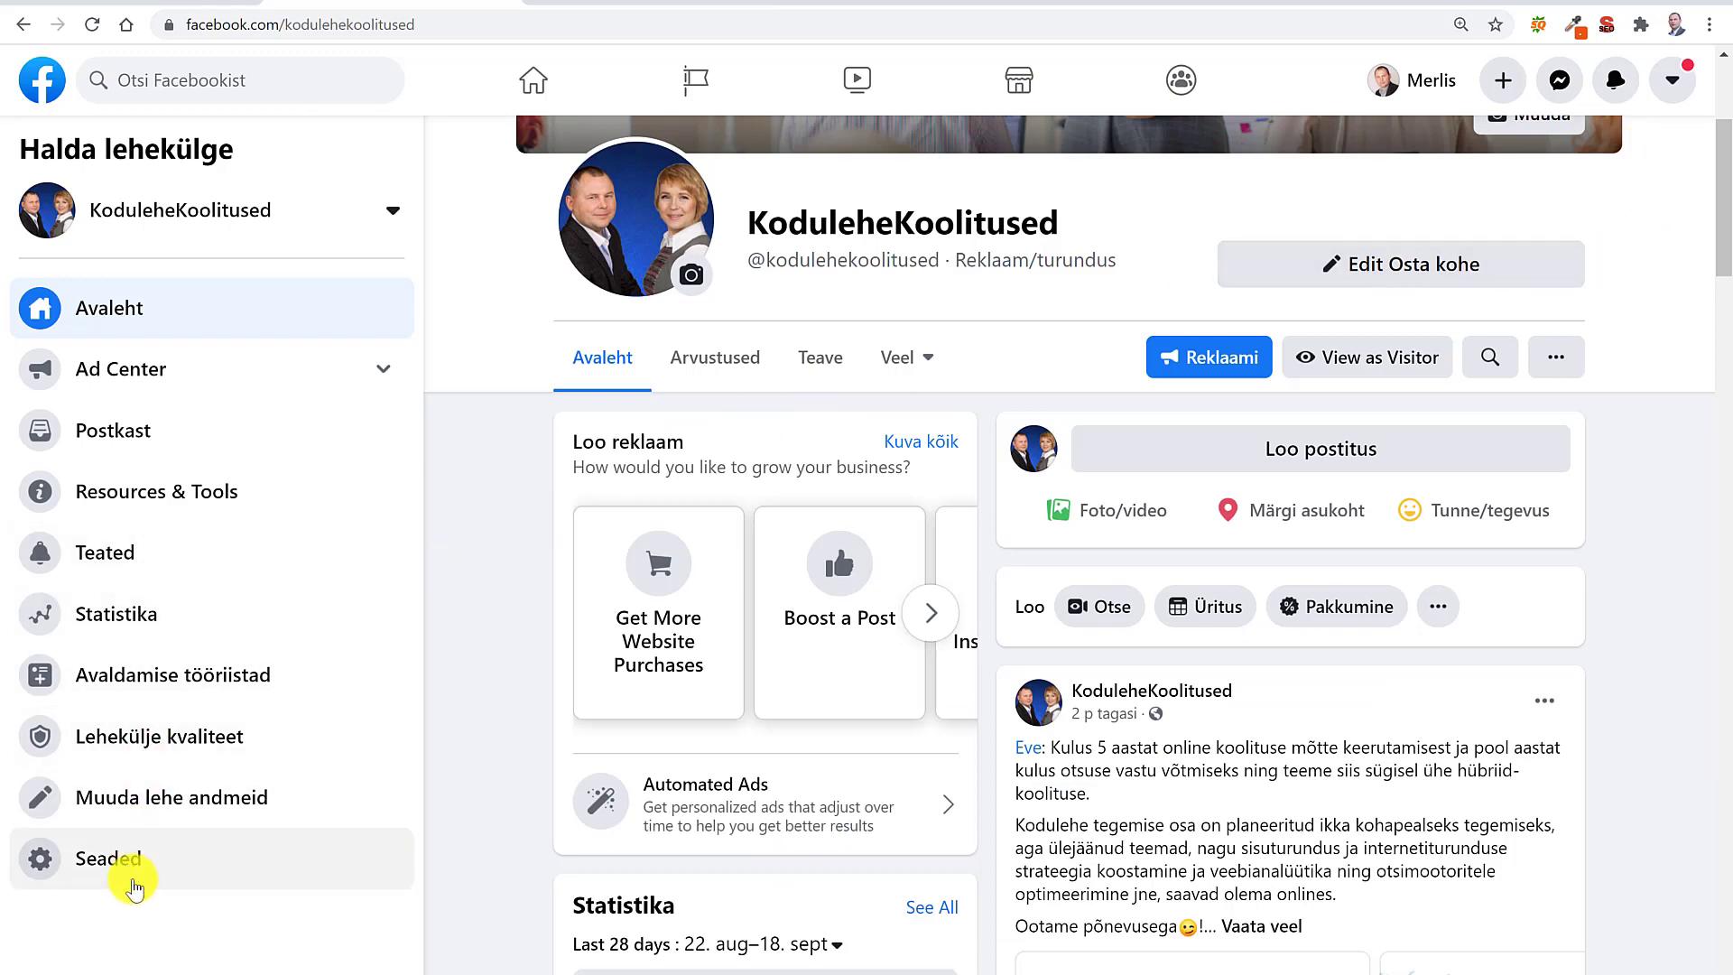
# Step: Open the Messaging section of the KoduleheKoolitused page settings
pyautogui.click(122, 864)
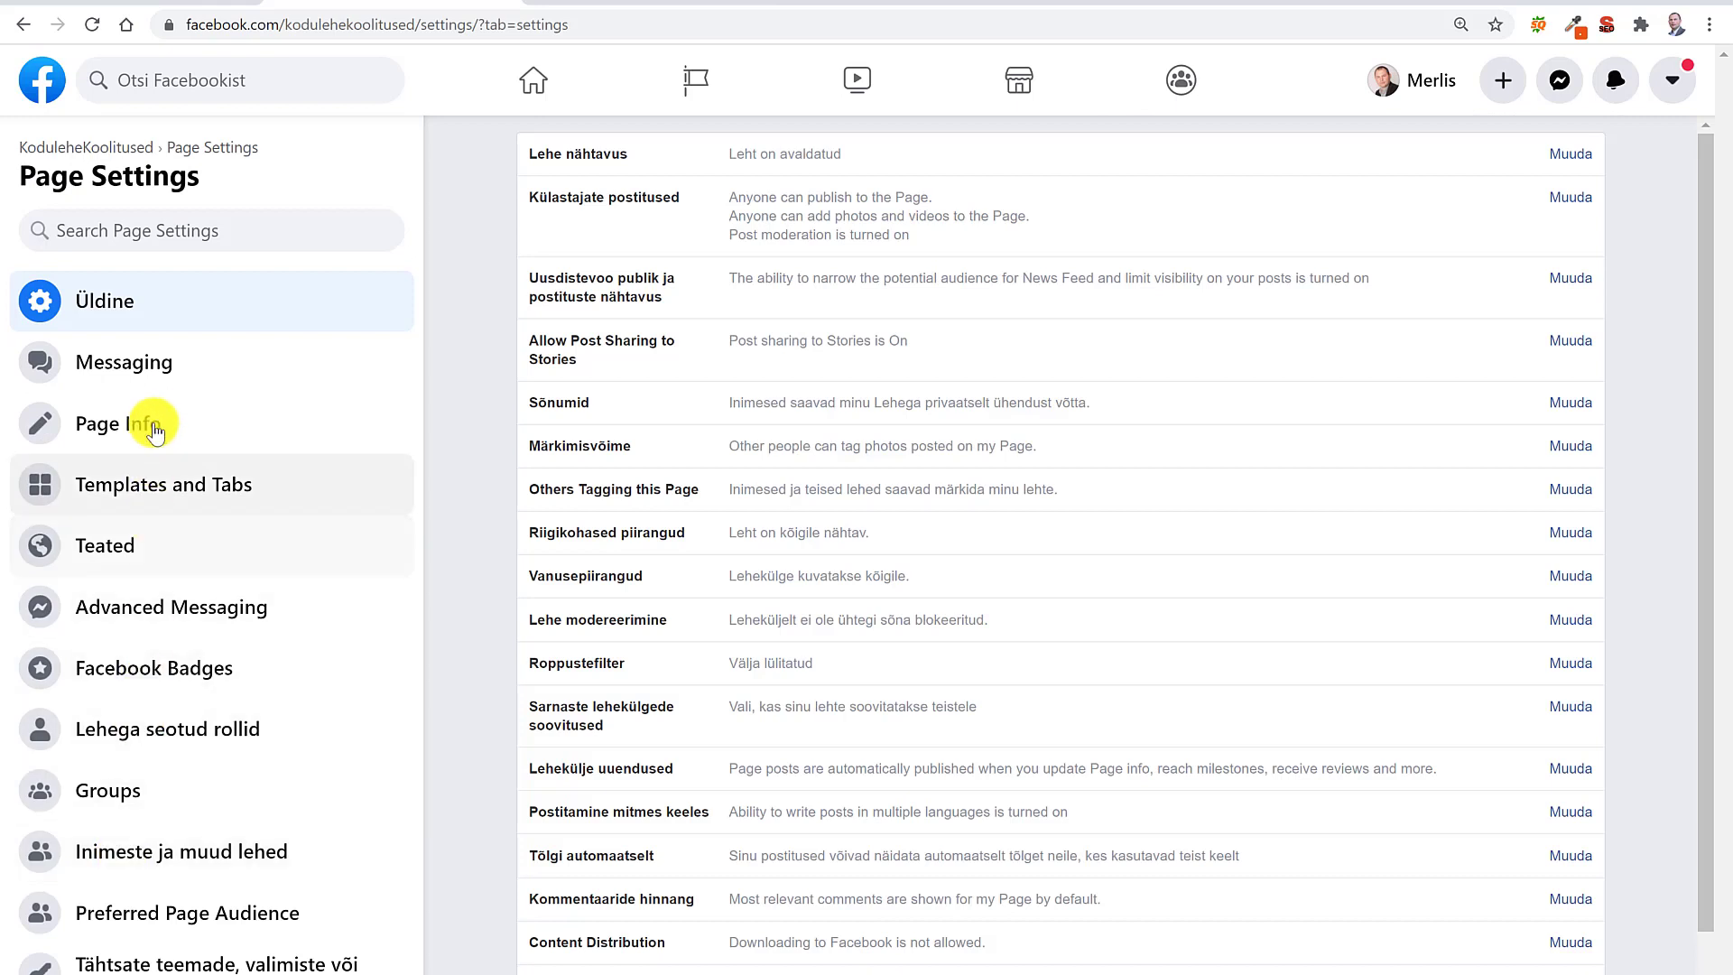
pyautogui.click(149, 372)
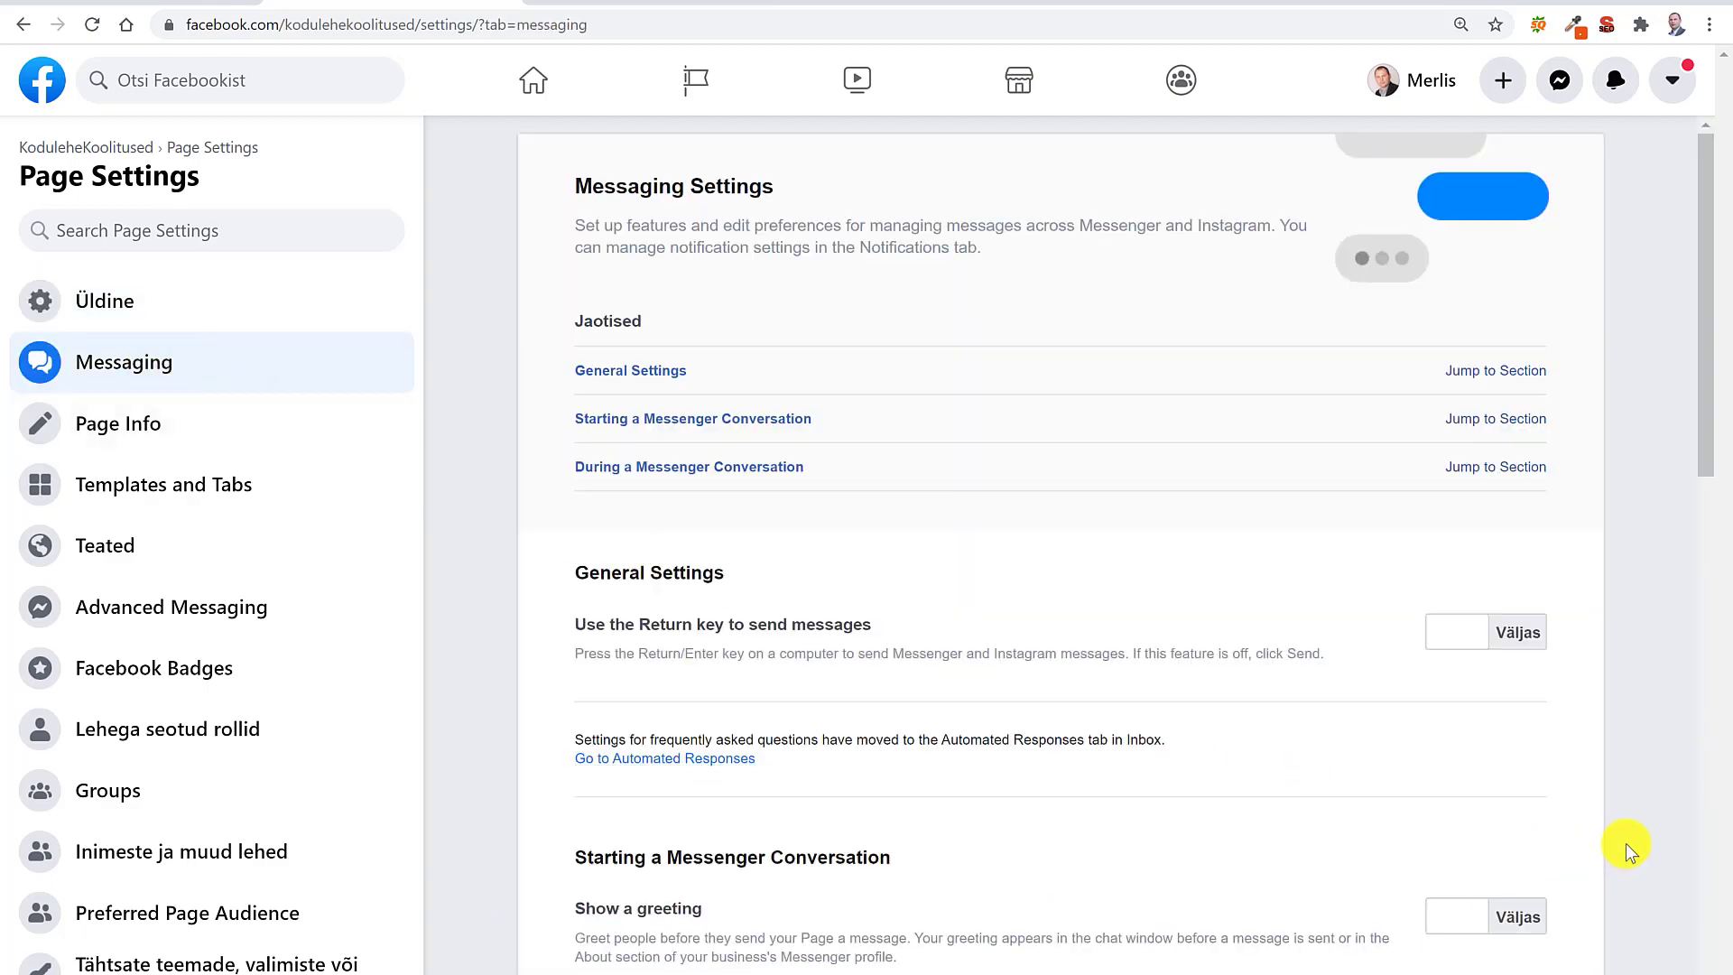
# Step: Examine the messaging settings for the greeting, Messenger URL, website chat plugin, automated responses and sender display name
pyautogui.scroll(-3, 1626, 848)
pyautogui.scroll(-2, 1627, 843)
pyautogui.scroll(-2, 1626, 843)
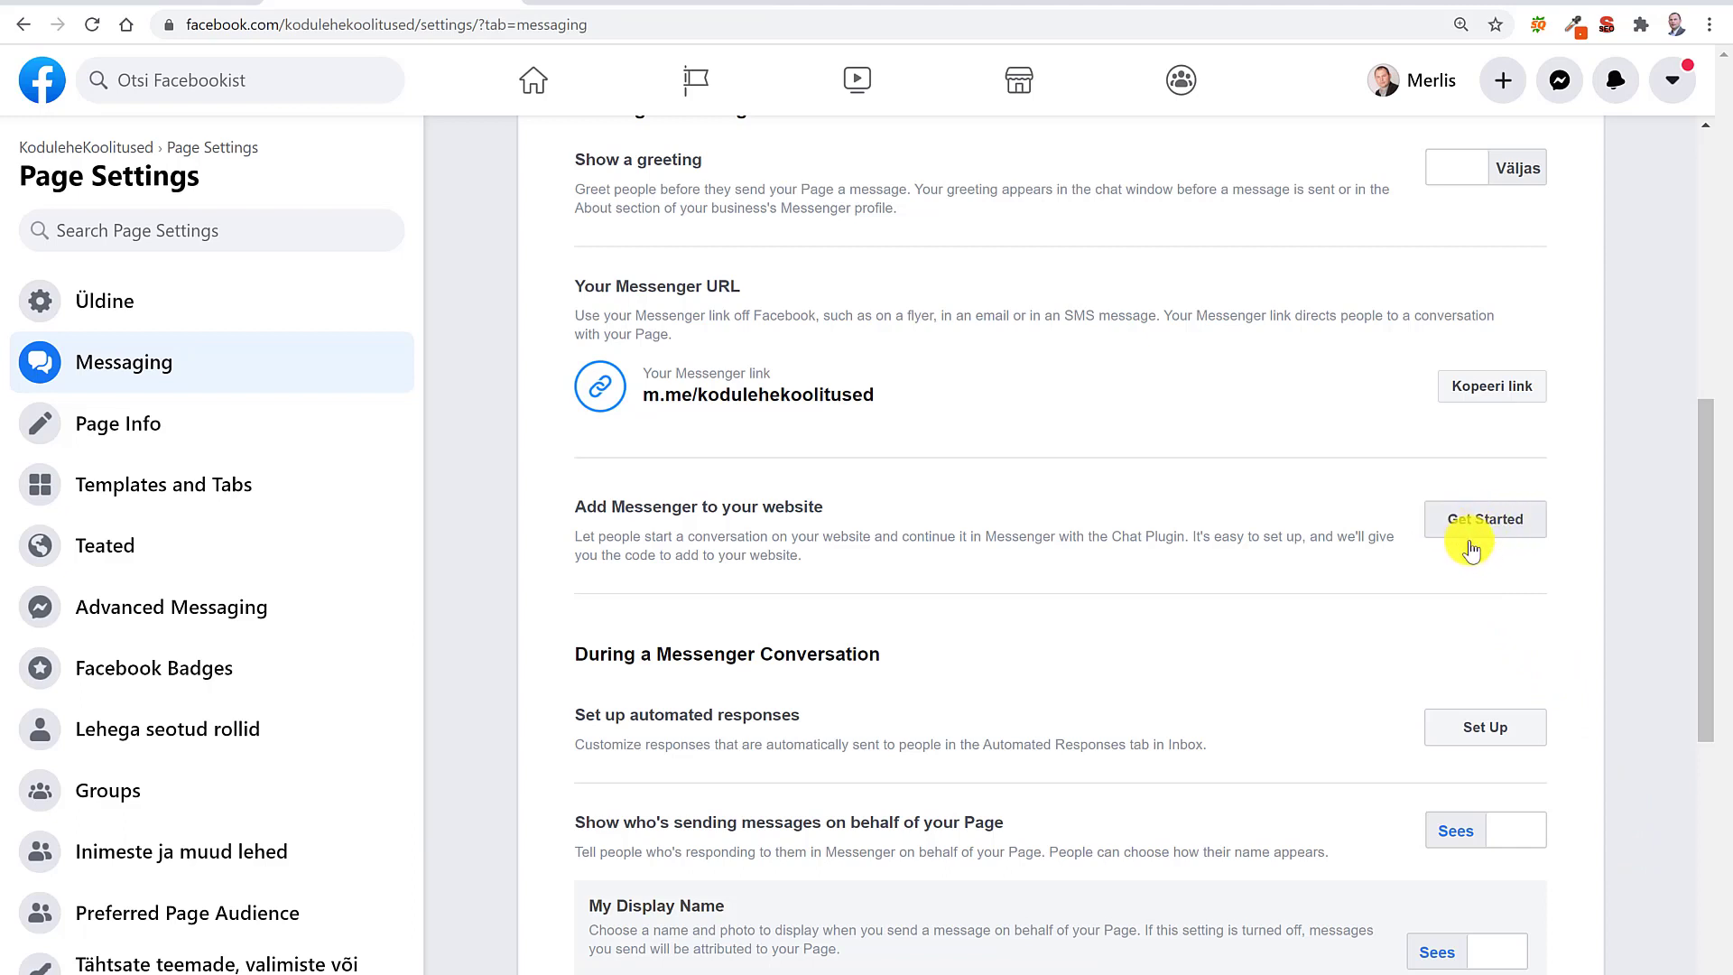
pyautogui.scroll(-1, 1499, 594)
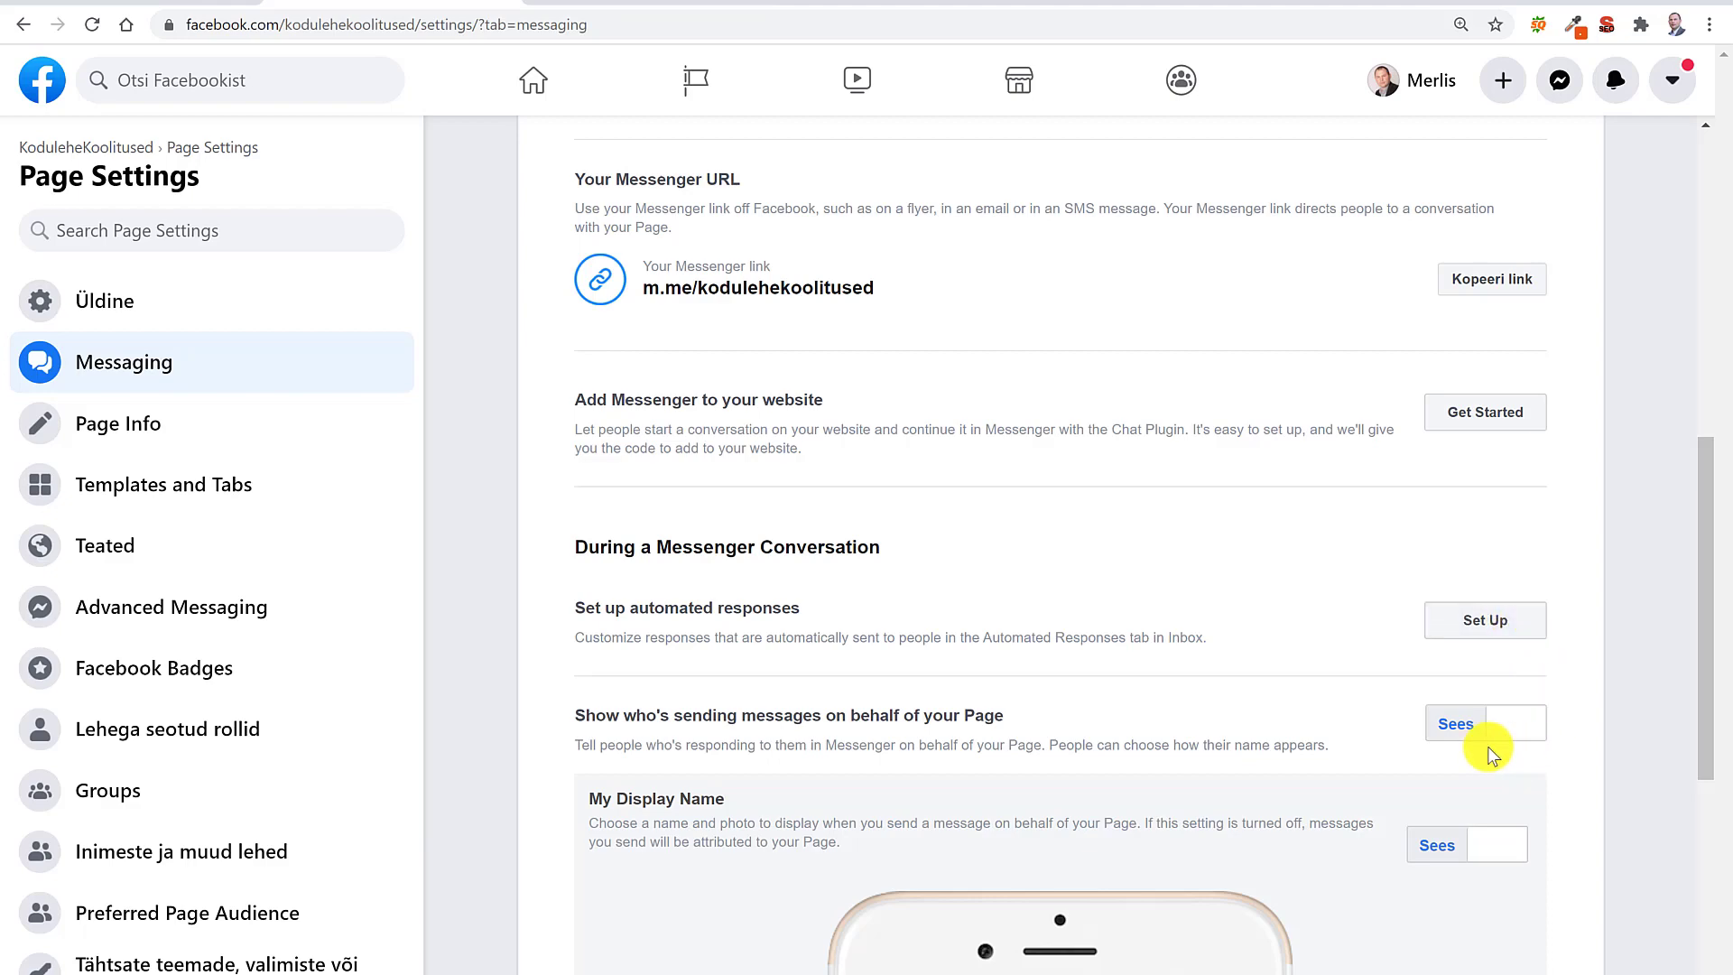
pyautogui.scroll(-3, 1487, 745)
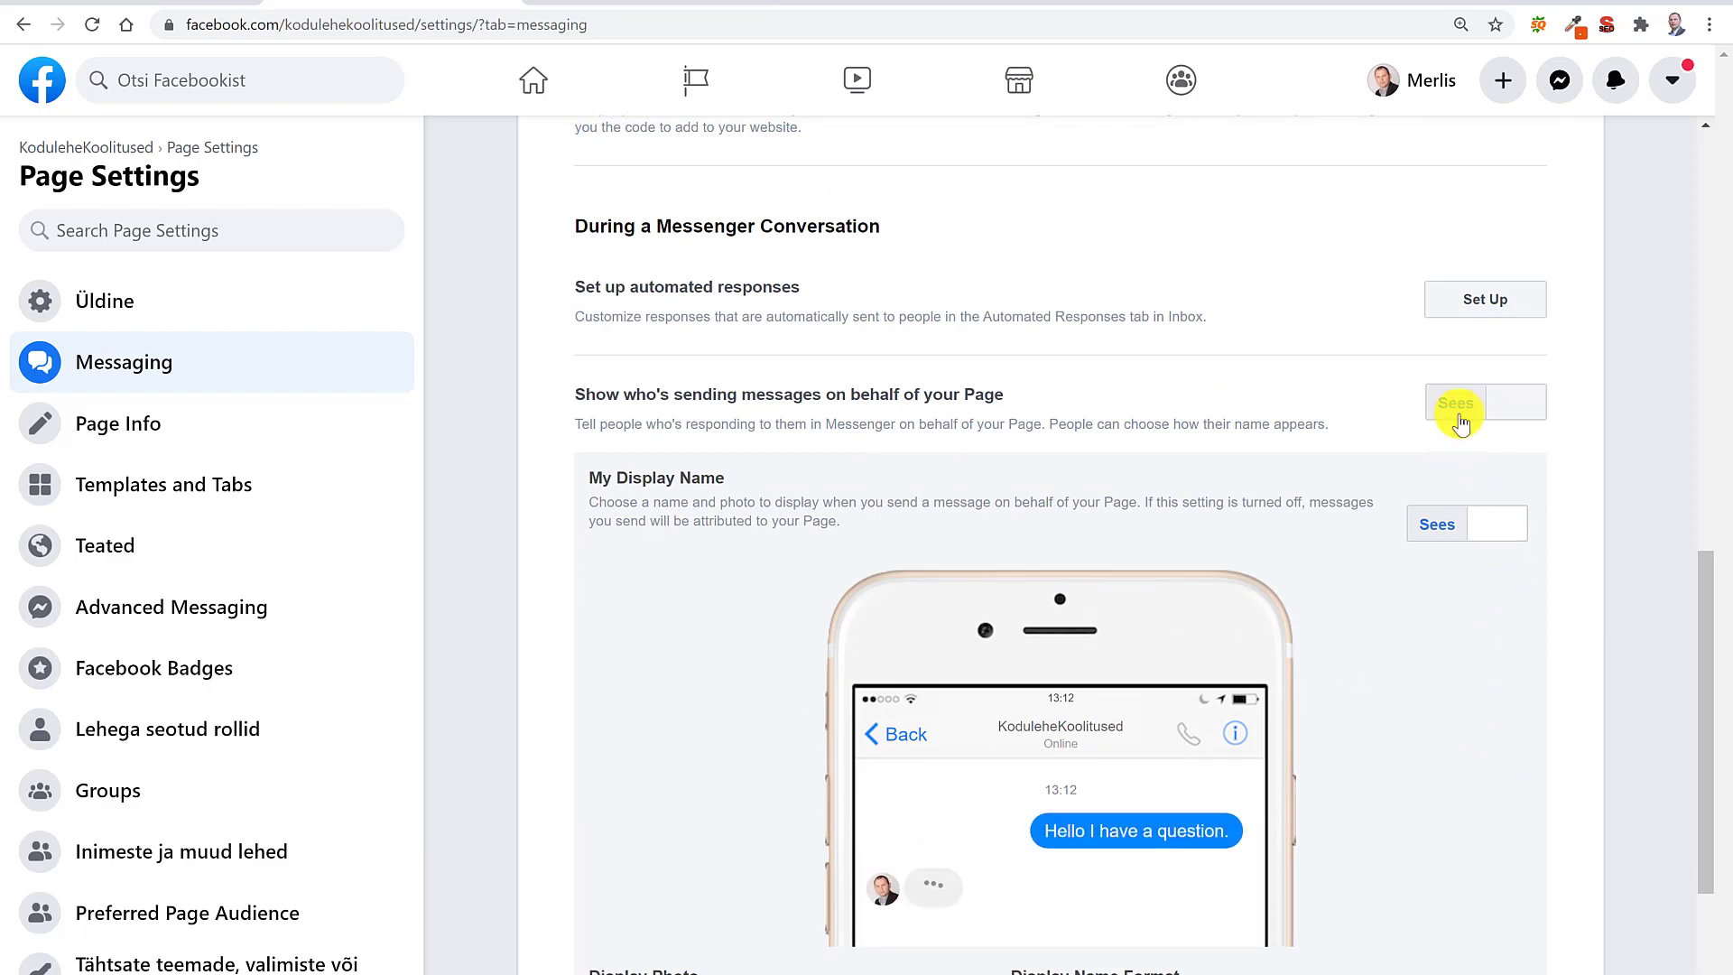
pyautogui.scroll(-2, 1400, 829)
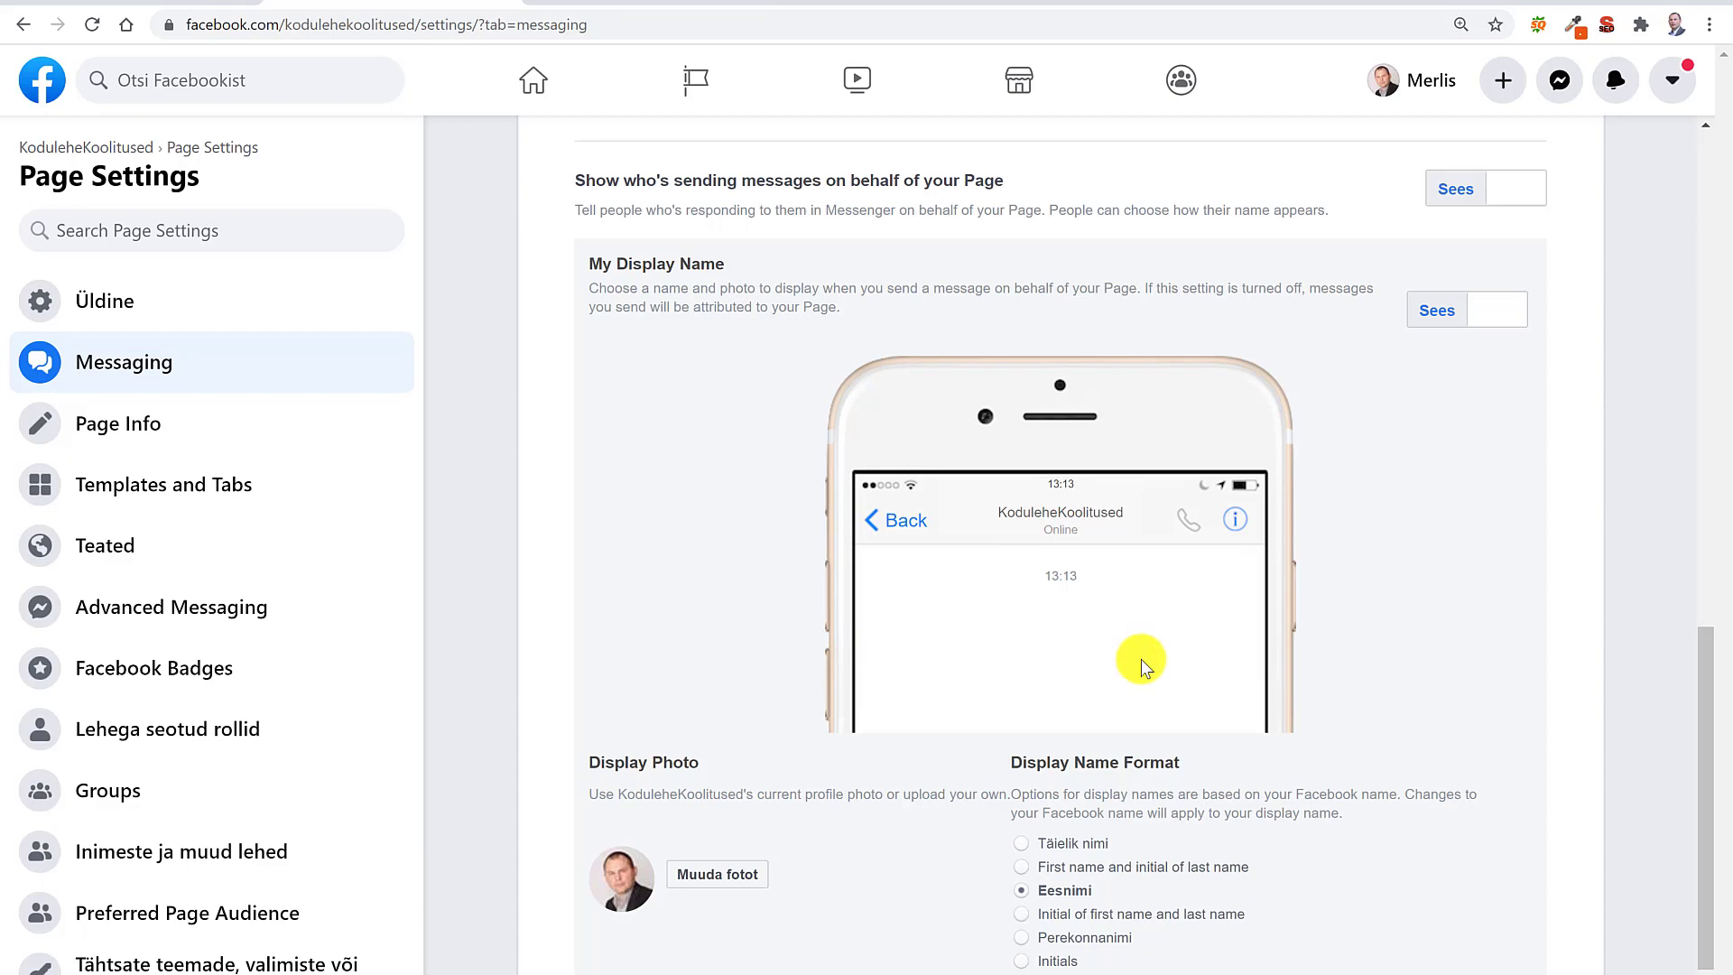
pyautogui.scroll(5, 1141, 659)
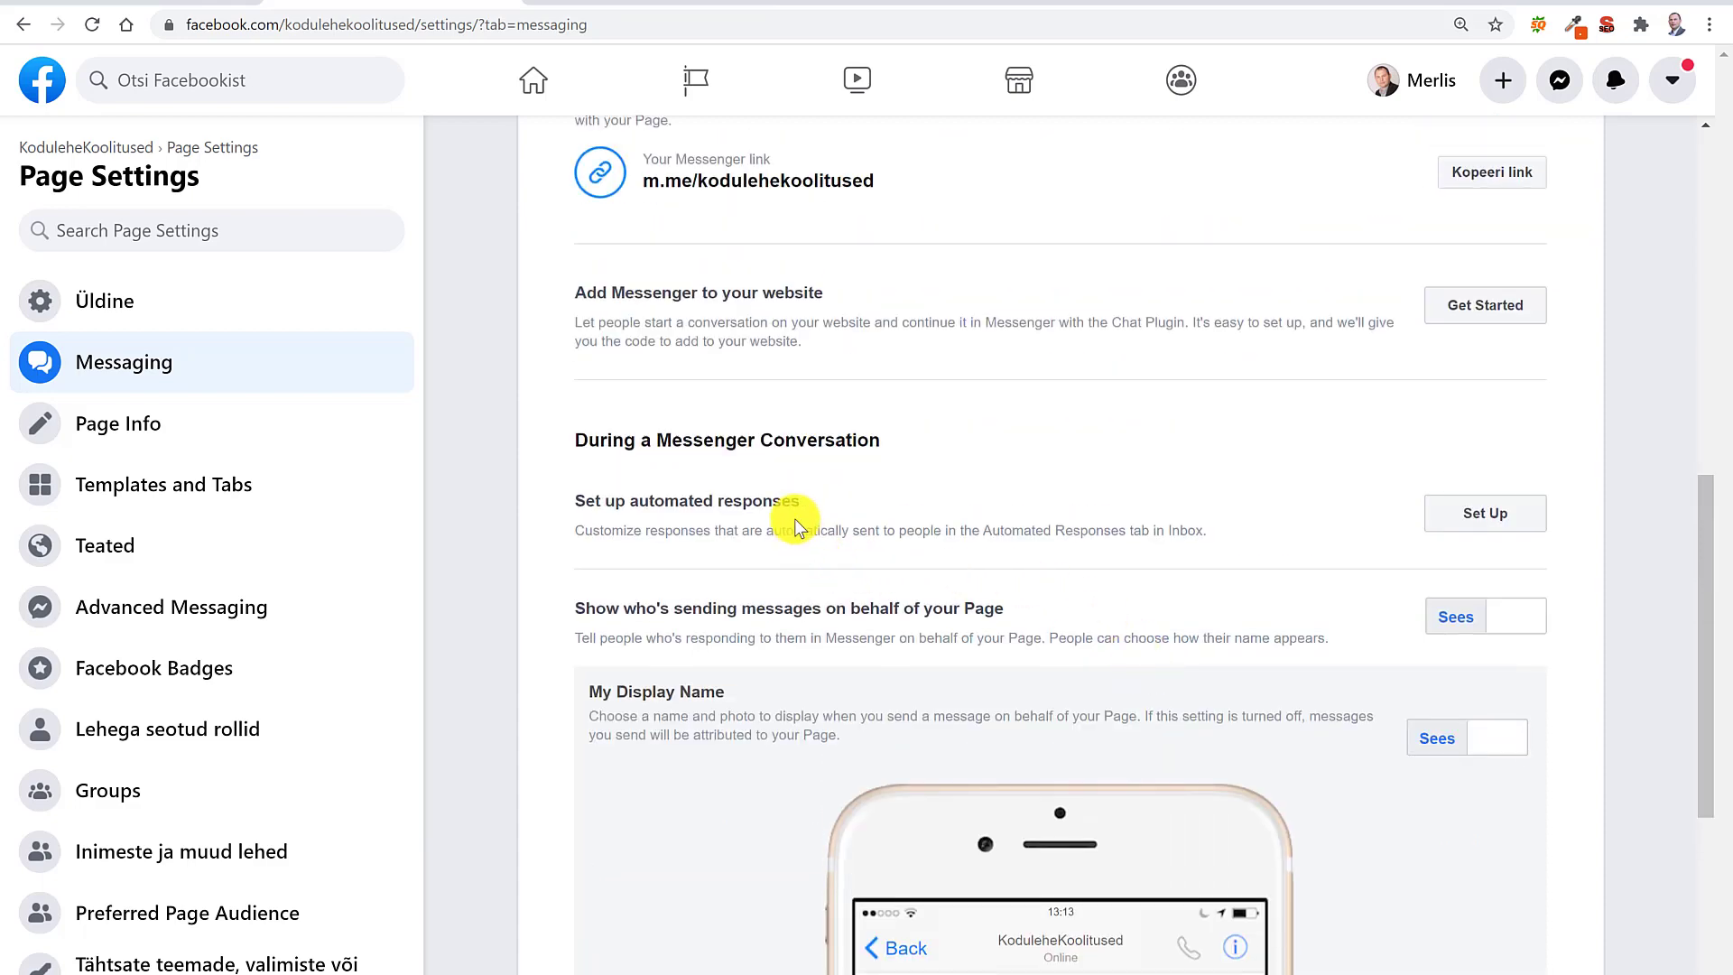
pyautogui.scroll(4, 809, 538)
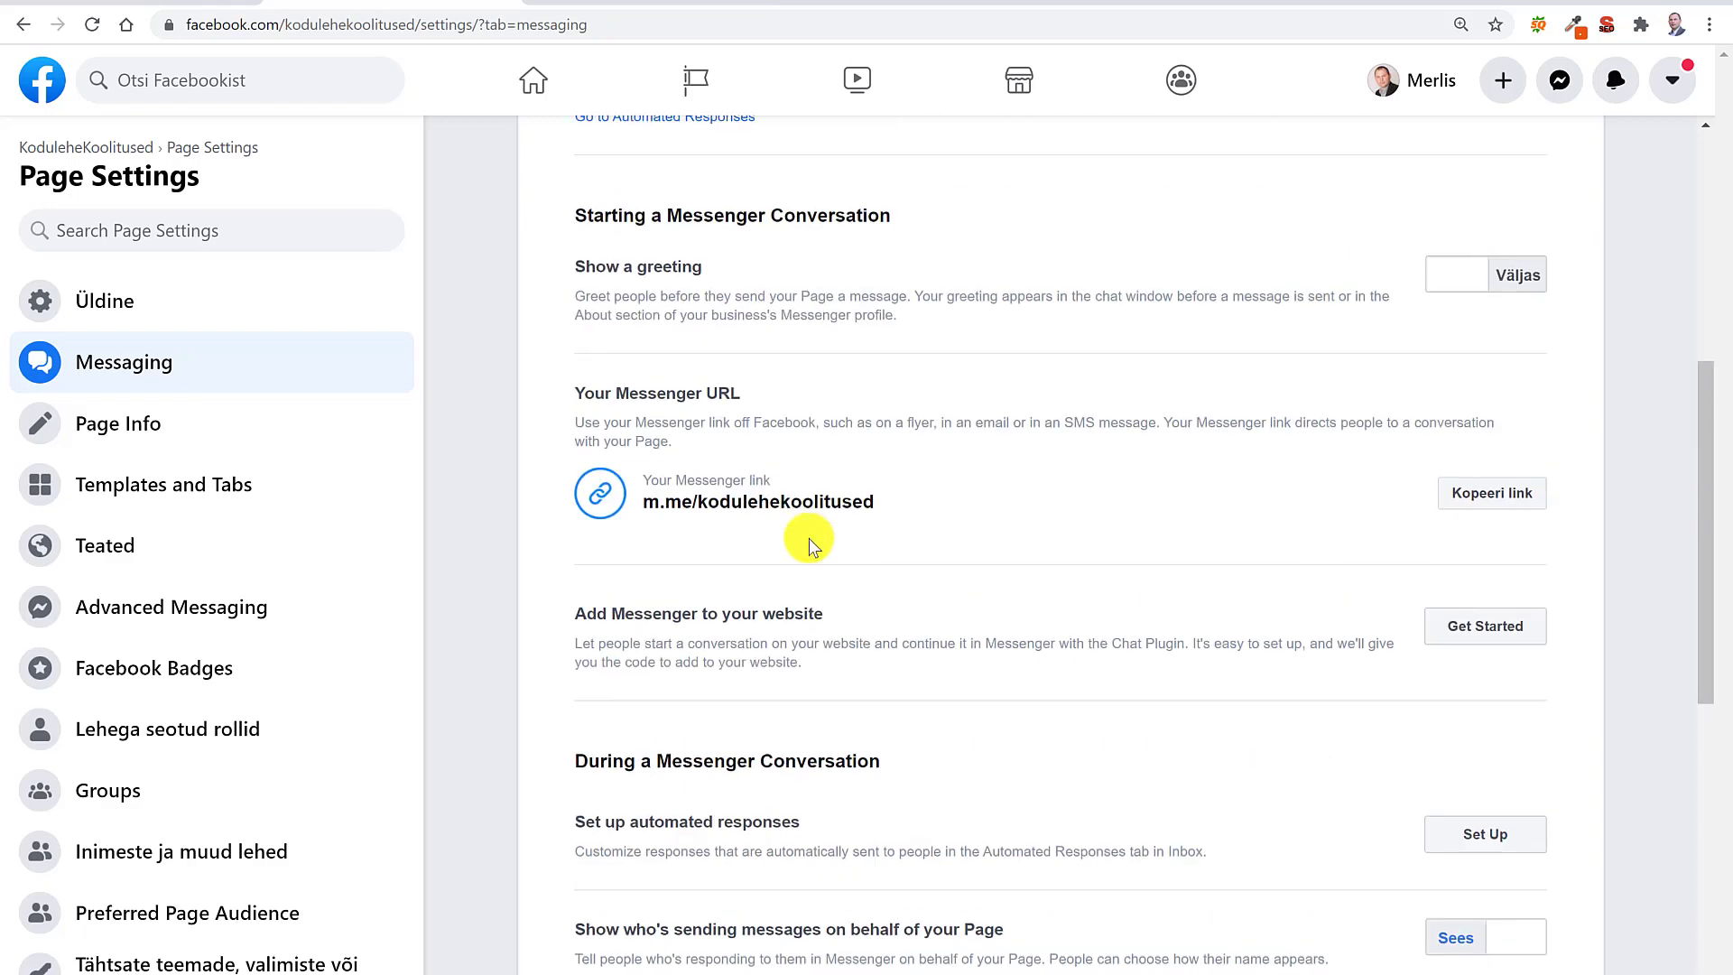
pyautogui.scroll(1, 809, 538)
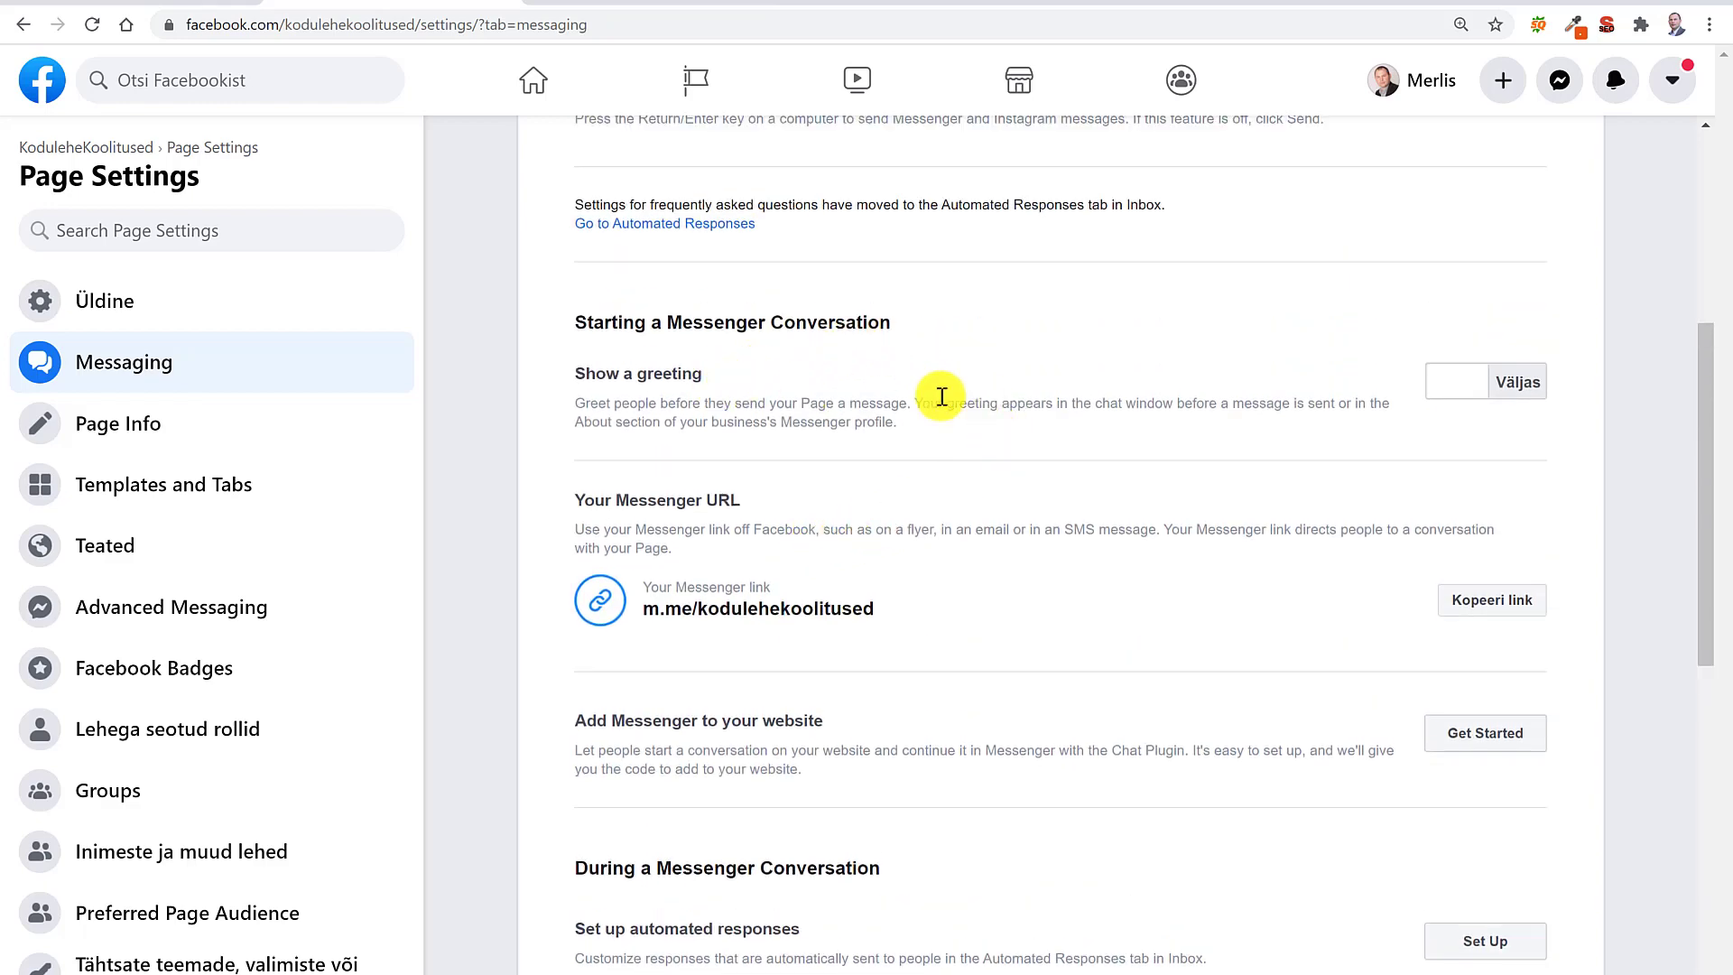
# Step: Turn on the Show a greeting option to preview the greeting text, and turn it back off
pyautogui.click(1445, 394)
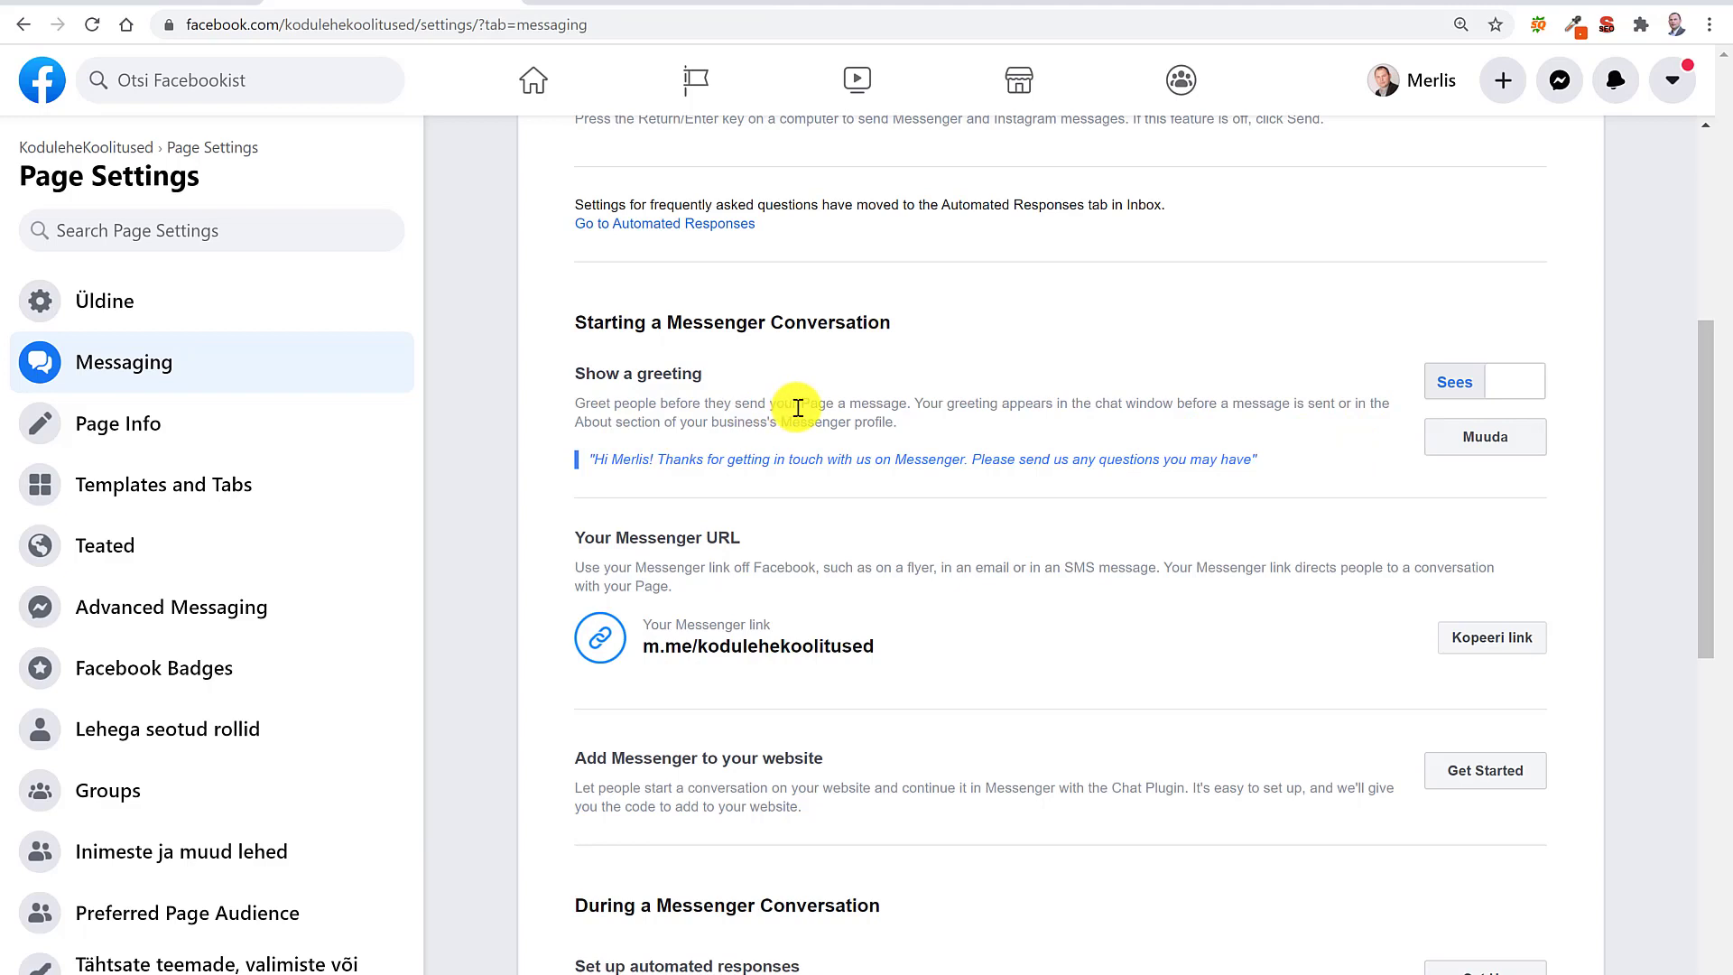
pyautogui.click(1457, 384)
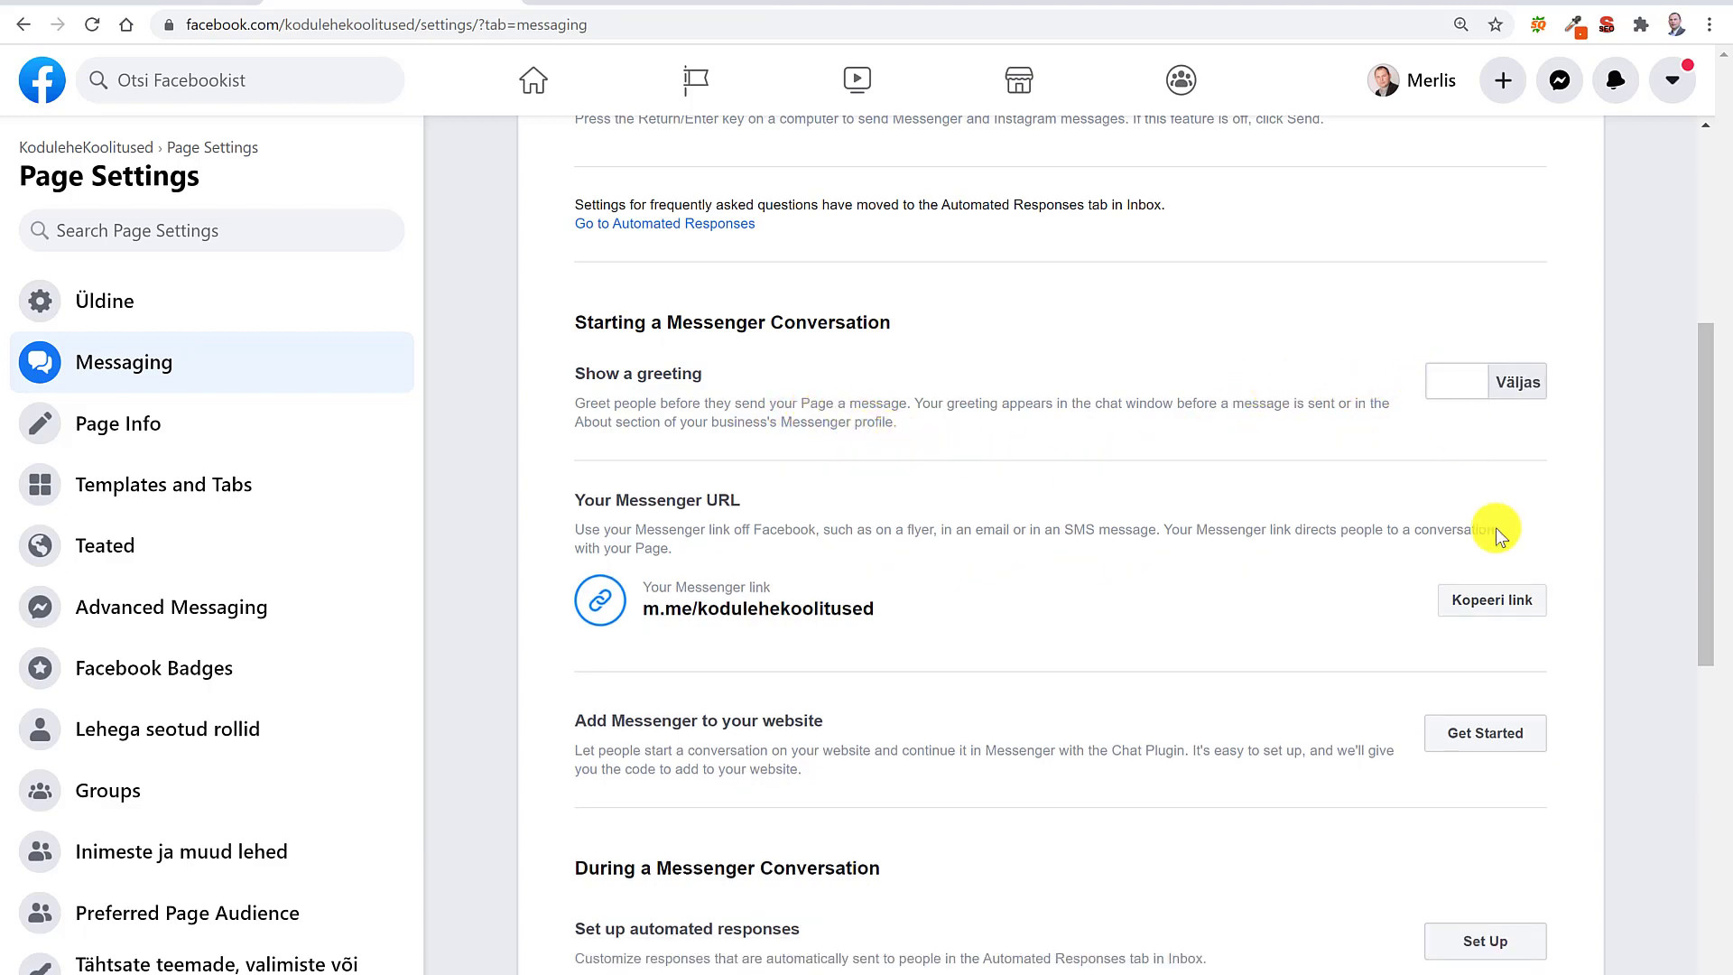
# Step: Open the automated responses setup and view the Questions for Potential Customers response
pyautogui.scroll(-1, 1622, 596)
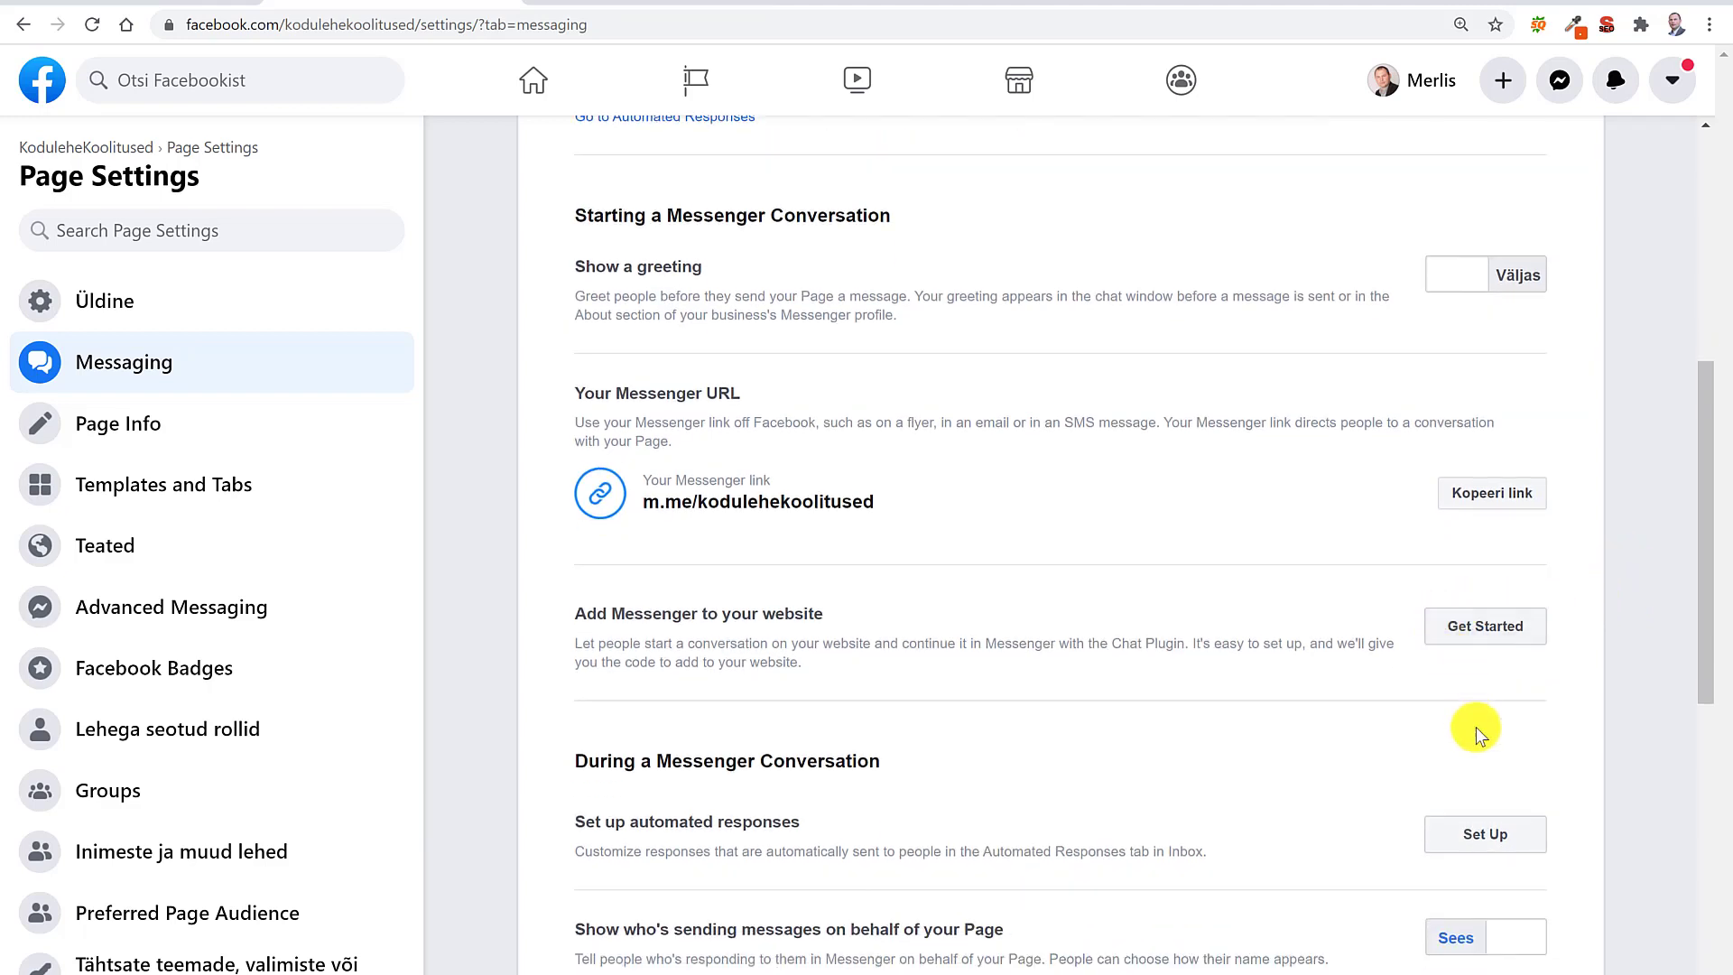
pyautogui.click(1492, 838)
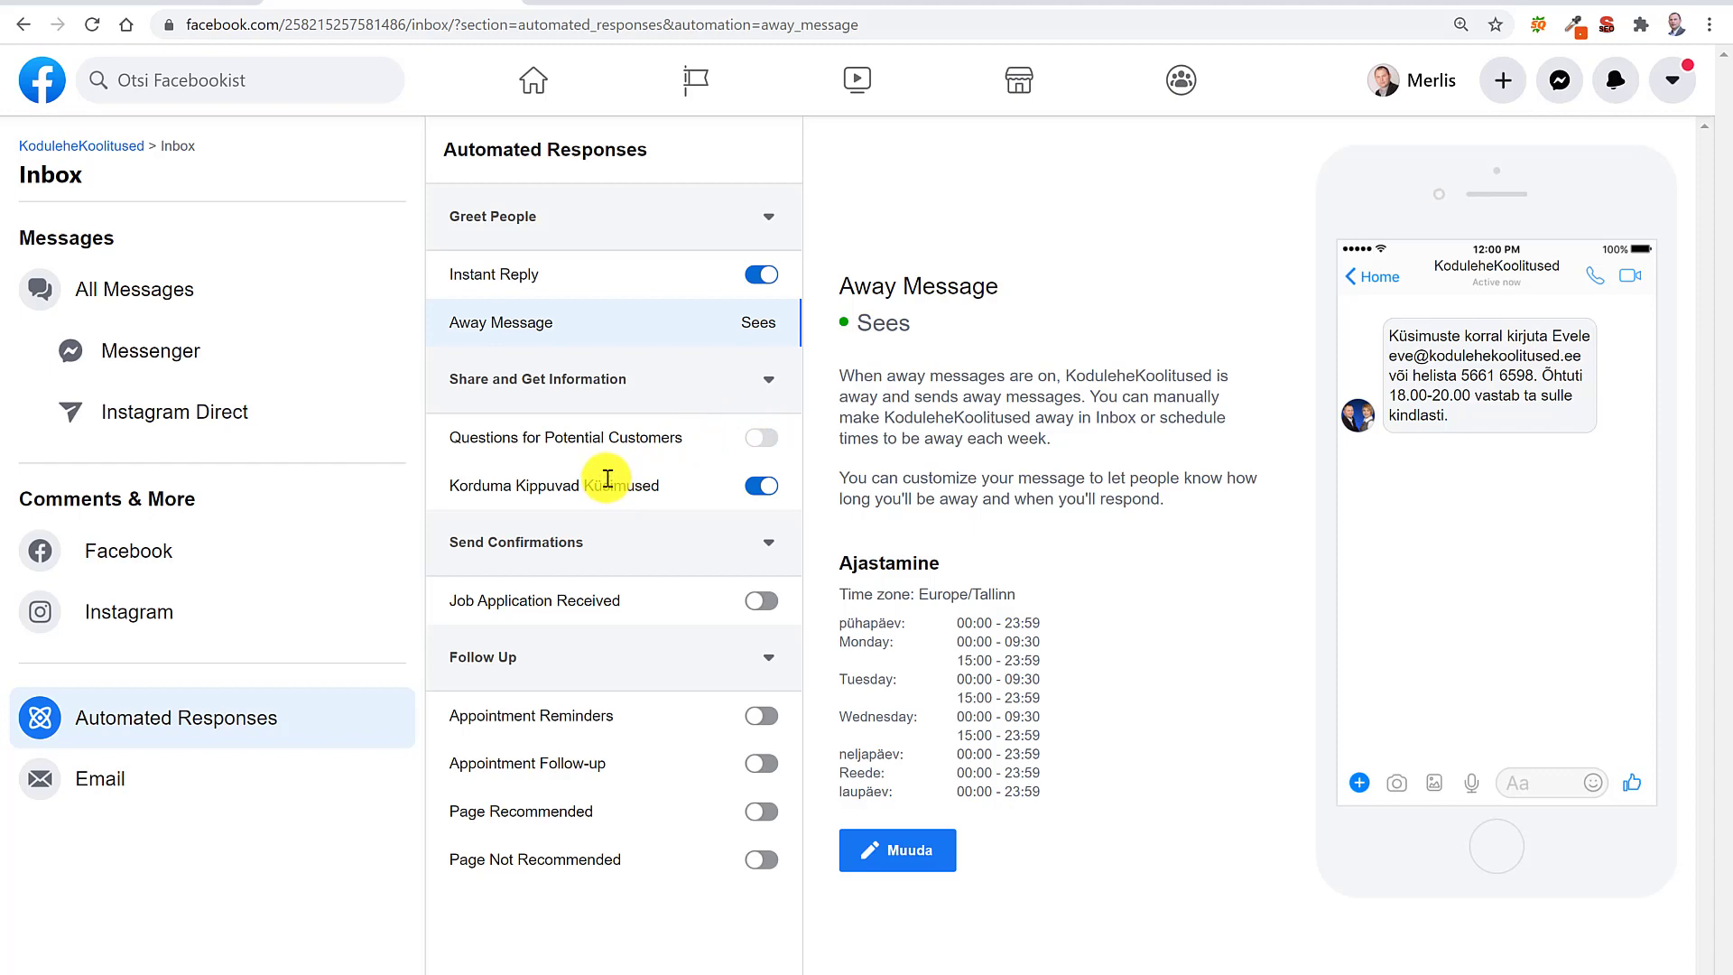
pyautogui.click(621, 434)
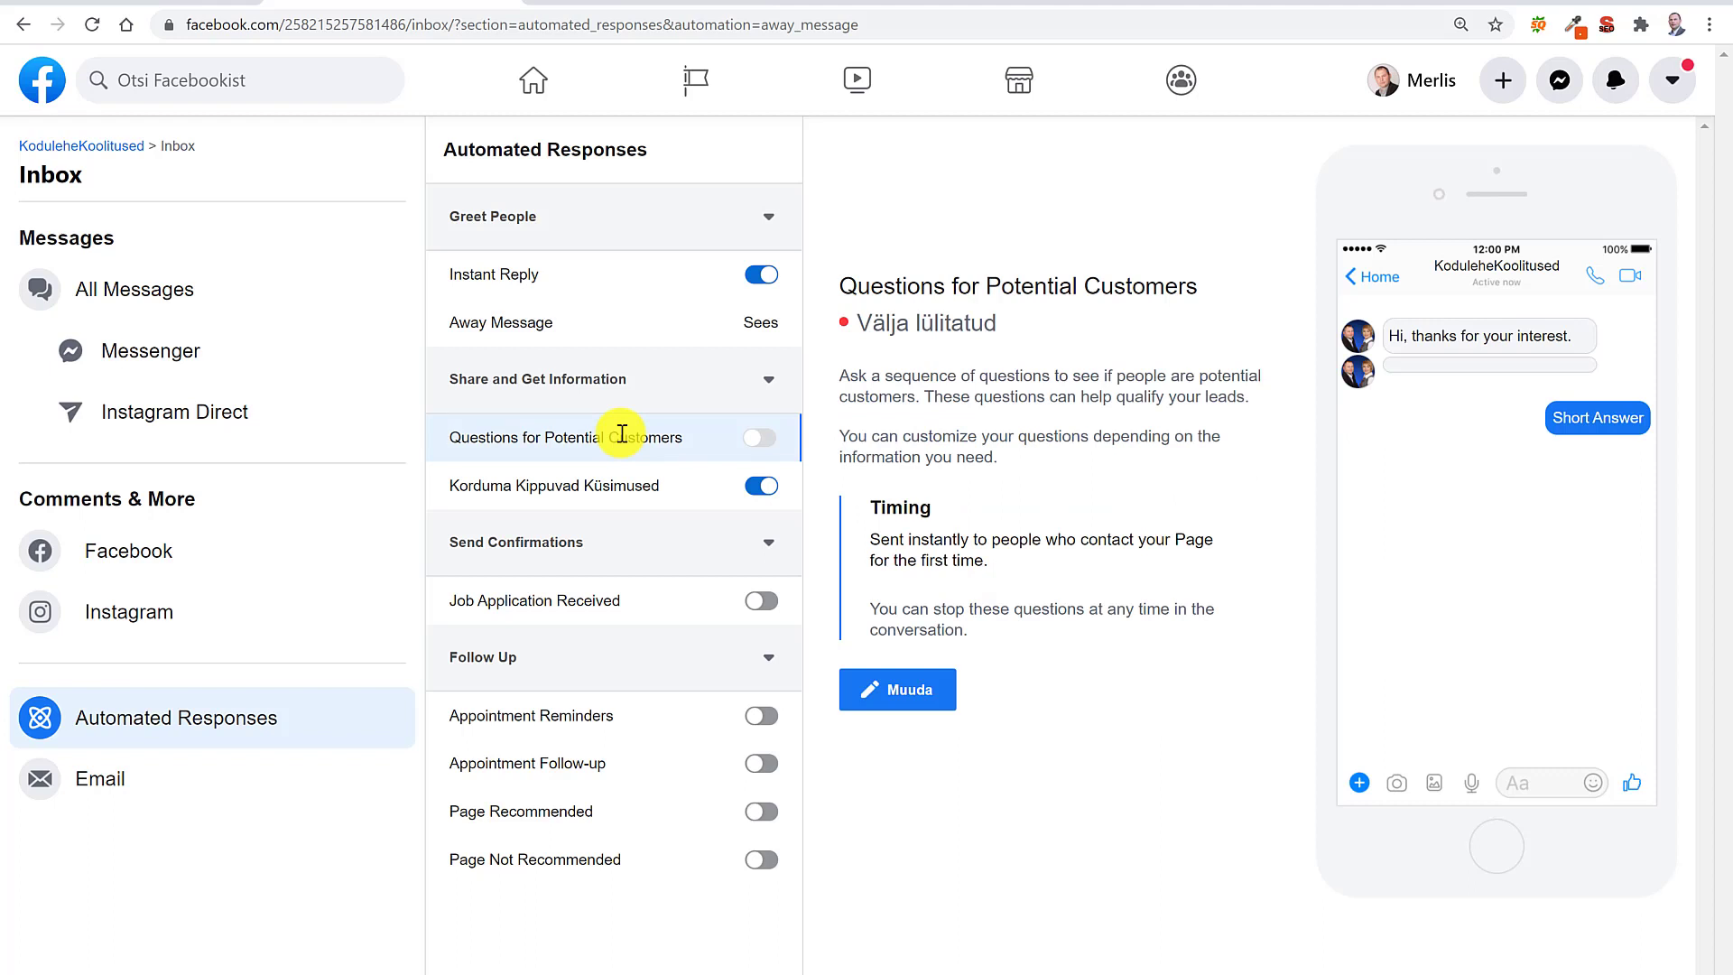
# Step: Add the question "Kui kiiresti te peale koolitust vastate kirjadele" to the Korduma Kippuvad Küsimused automated response
pyautogui.click(639, 490)
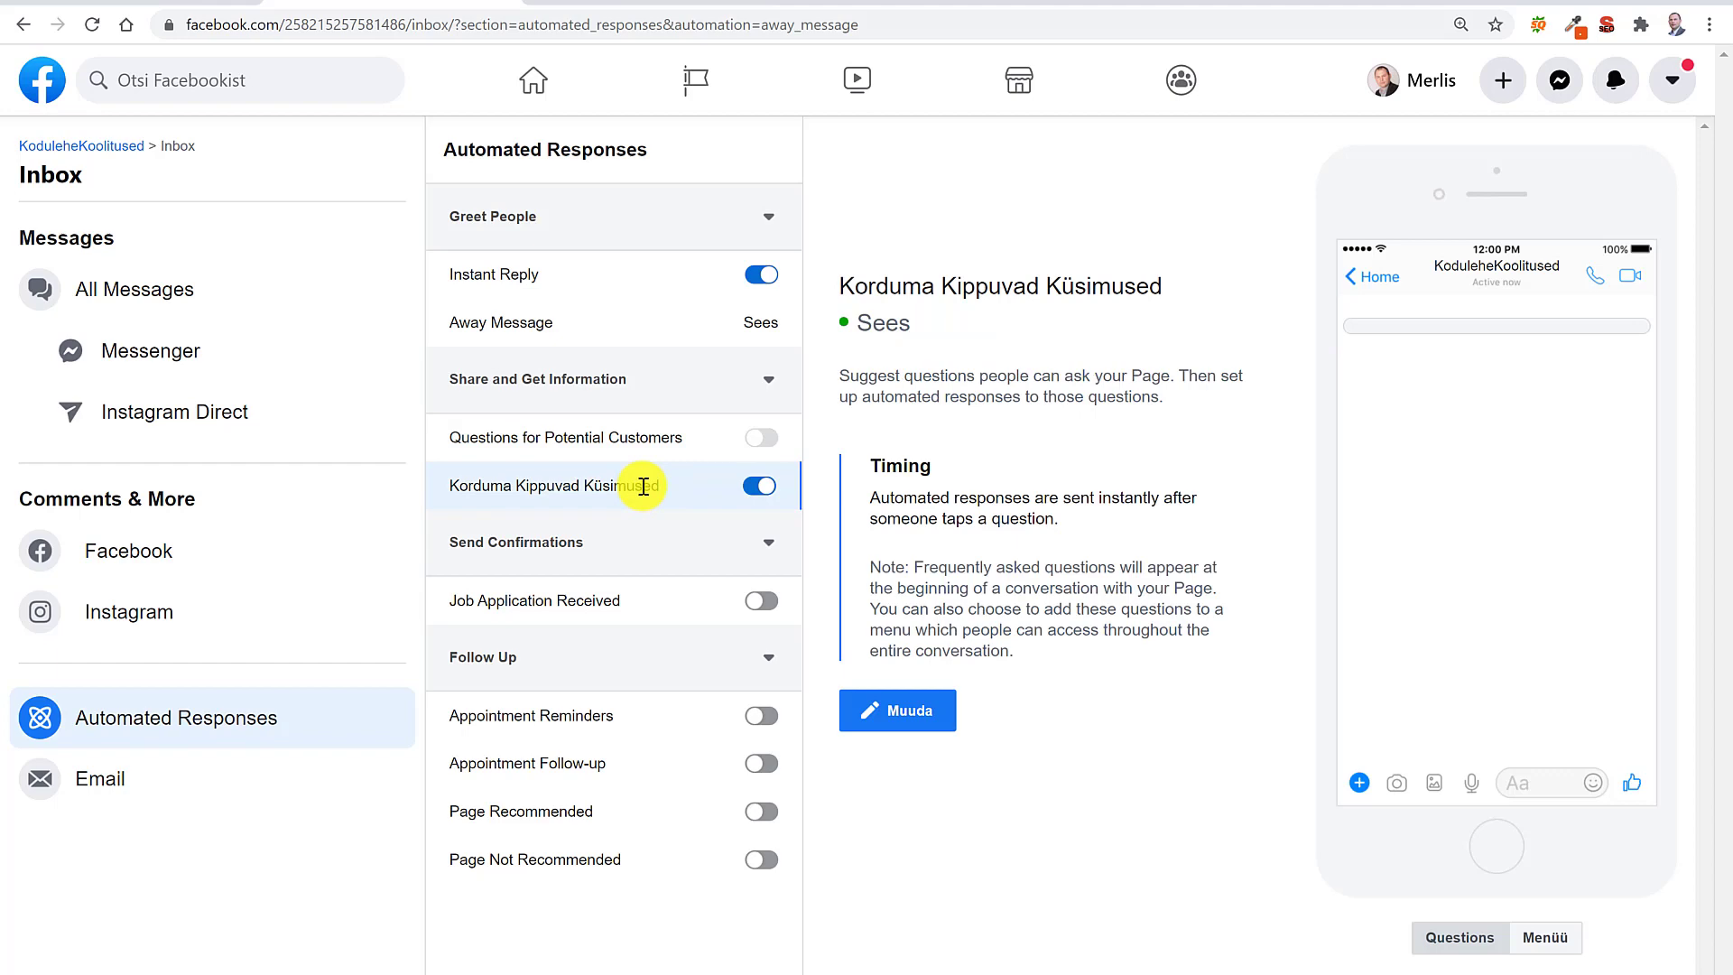
pyautogui.click(915, 712)
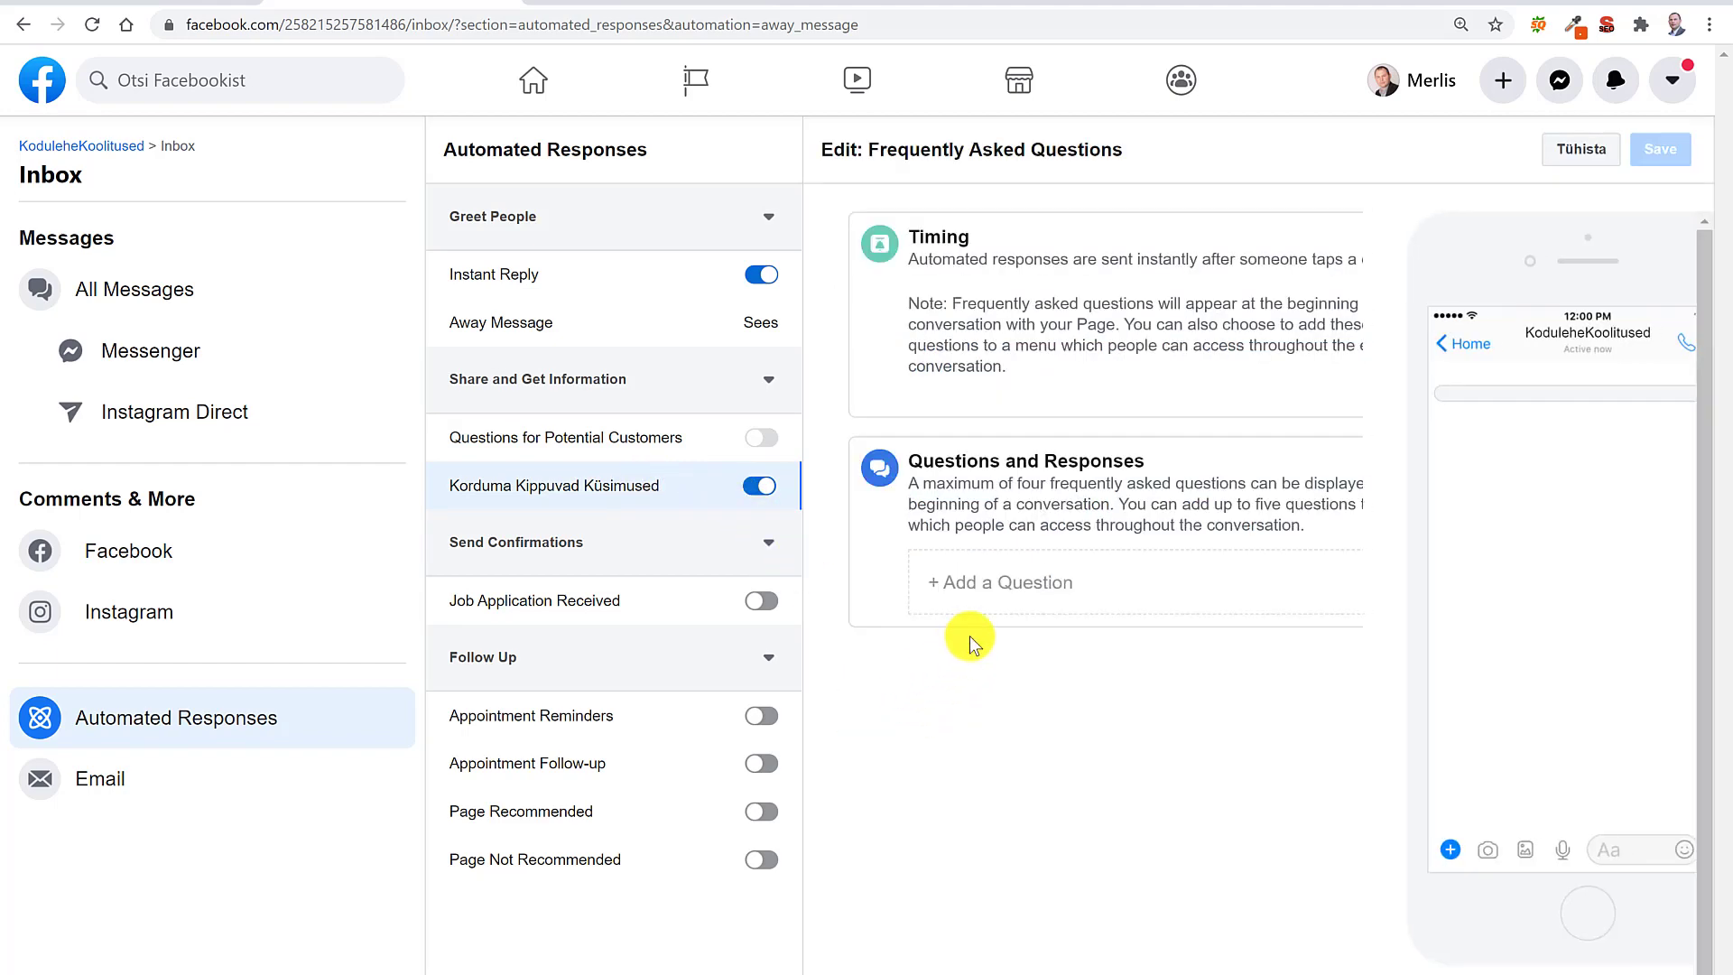
pyautogui.click(1014, 588)
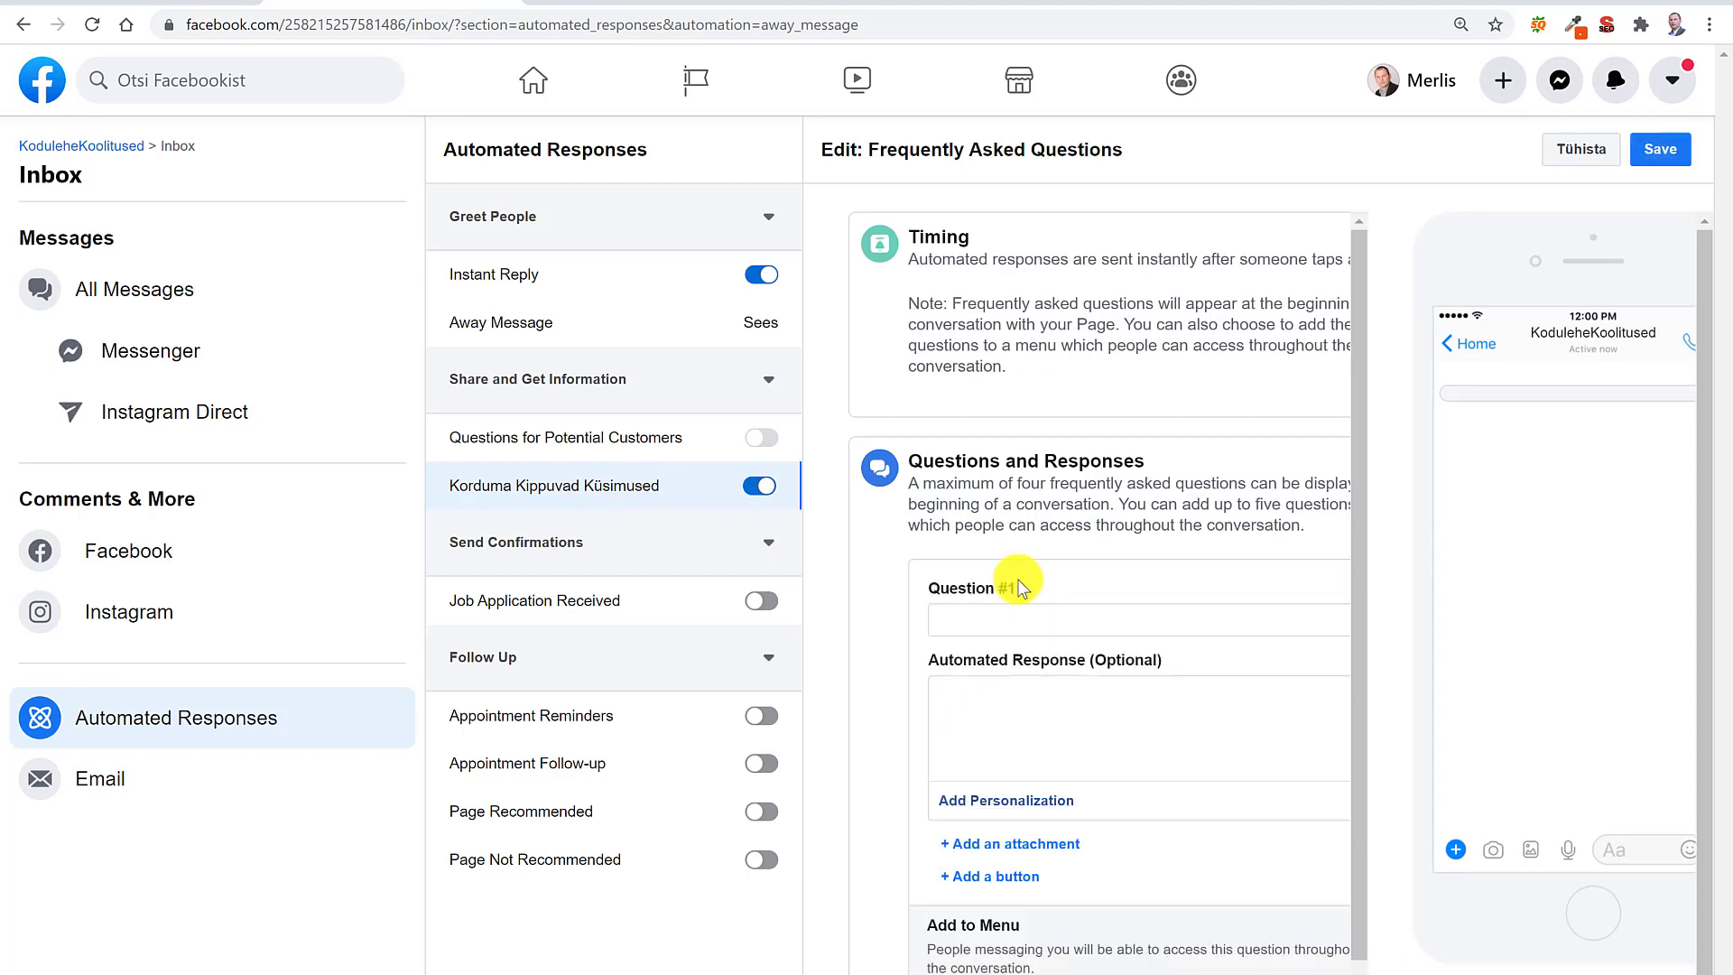
pyautogui.click(1032, 621)
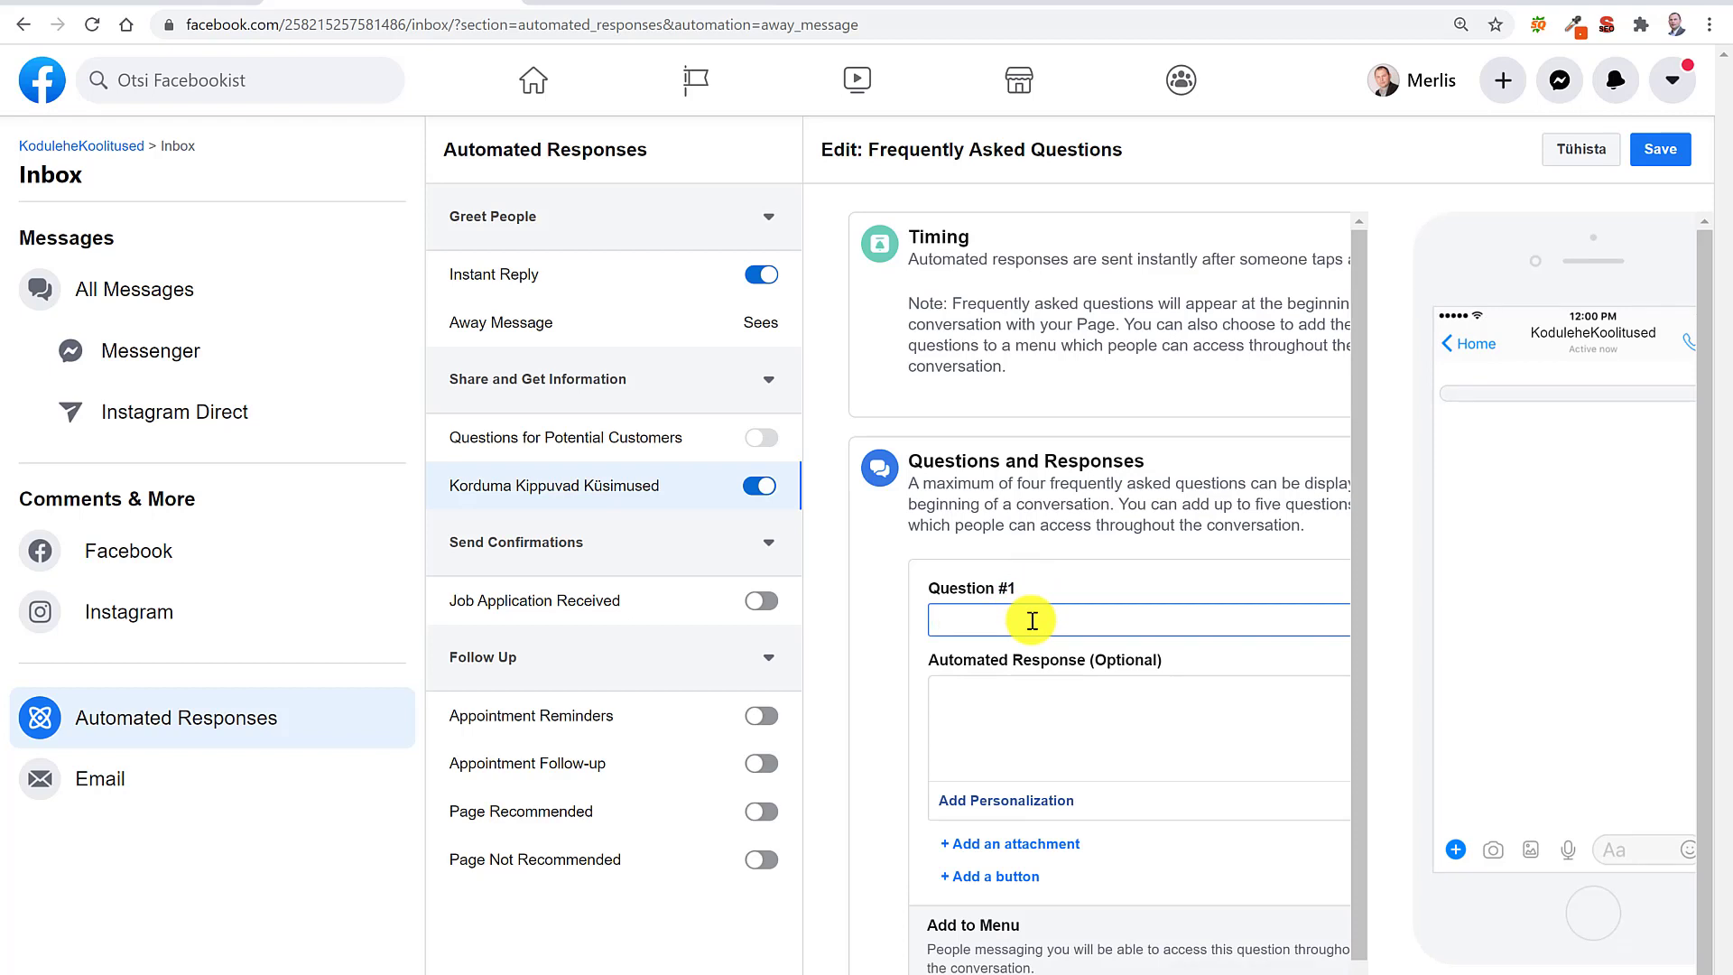
pyautogui.write('Kui')
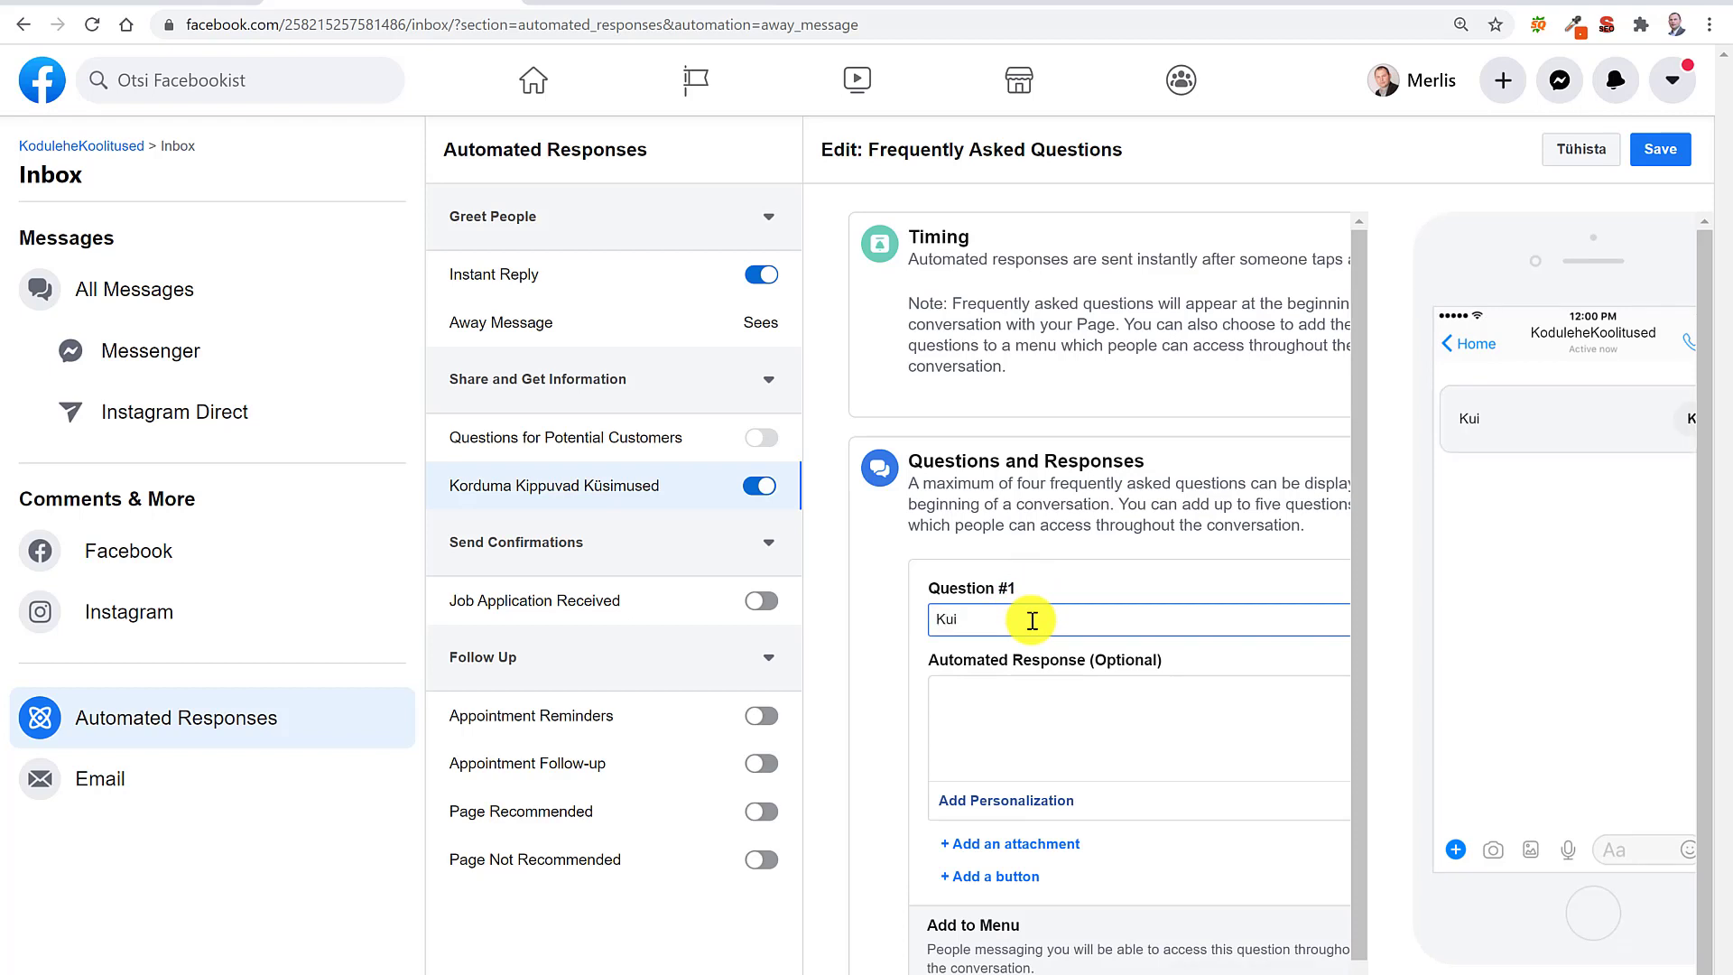
pyautogui.write(' kiiresti te peale koolitust')
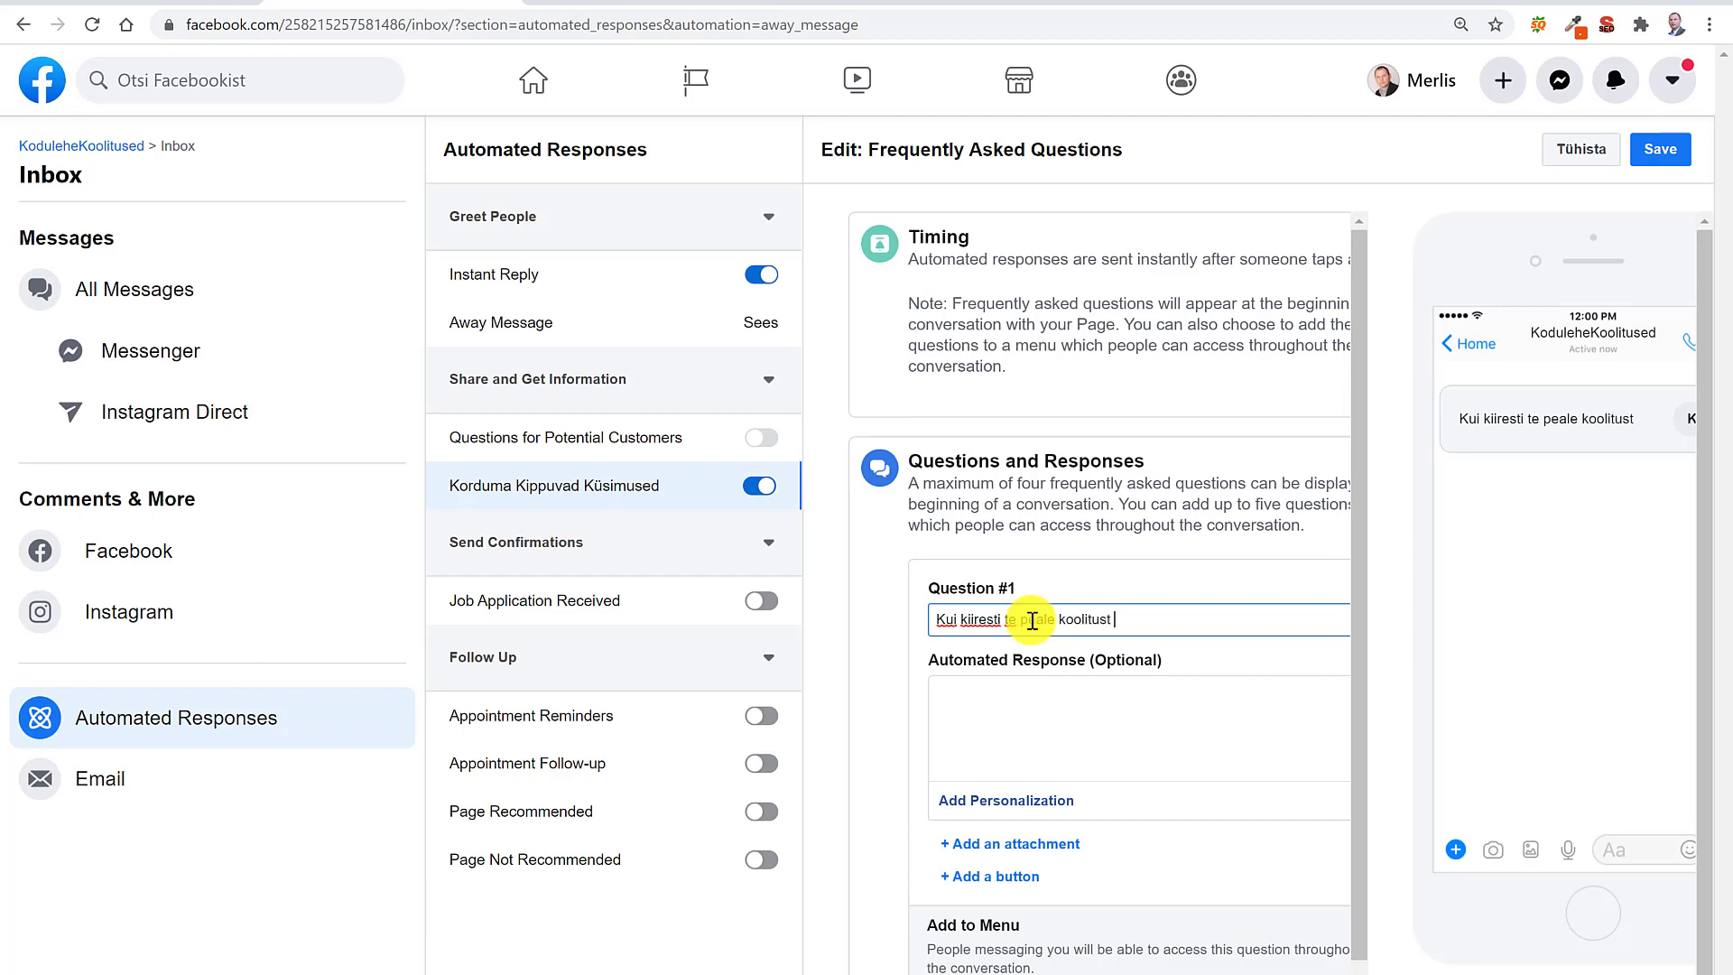
pyautogui.write(' vastata')
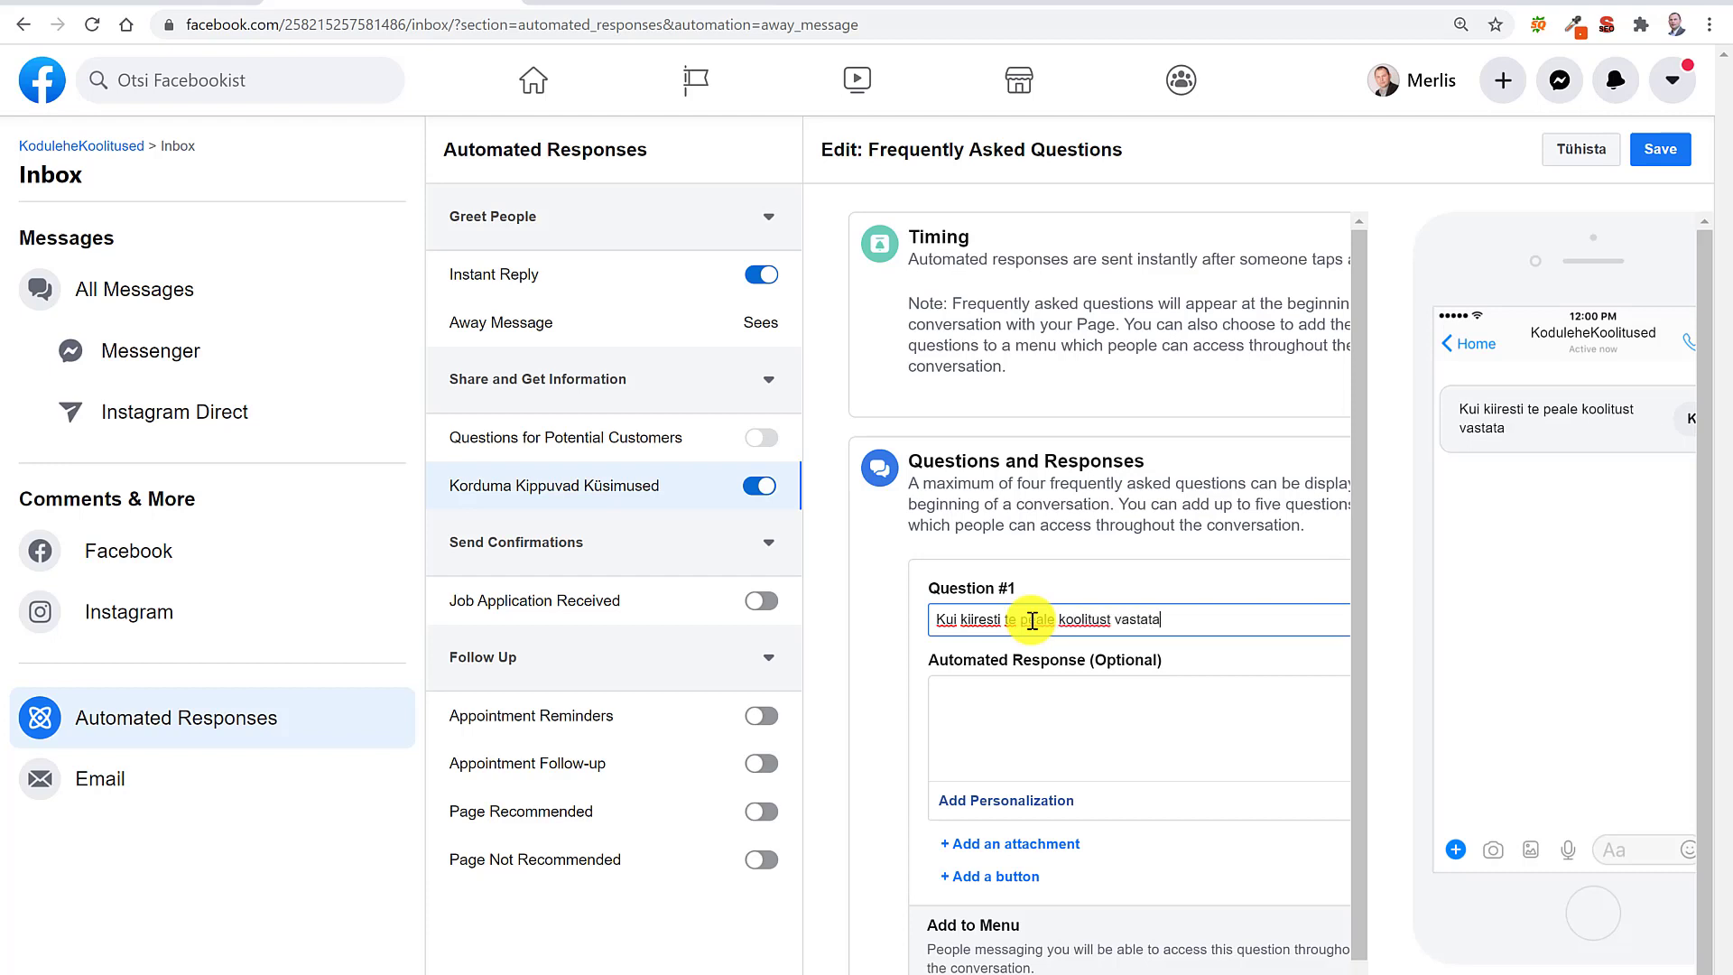
pyautogui.press('BackSpace')
pyautogui.write('e kirjadele')
# Step: Enter "Püüame seda teha 24 h jooksul" as the automated response to Question #1 and check the chat preview
pyautogui.click(1082, 691)
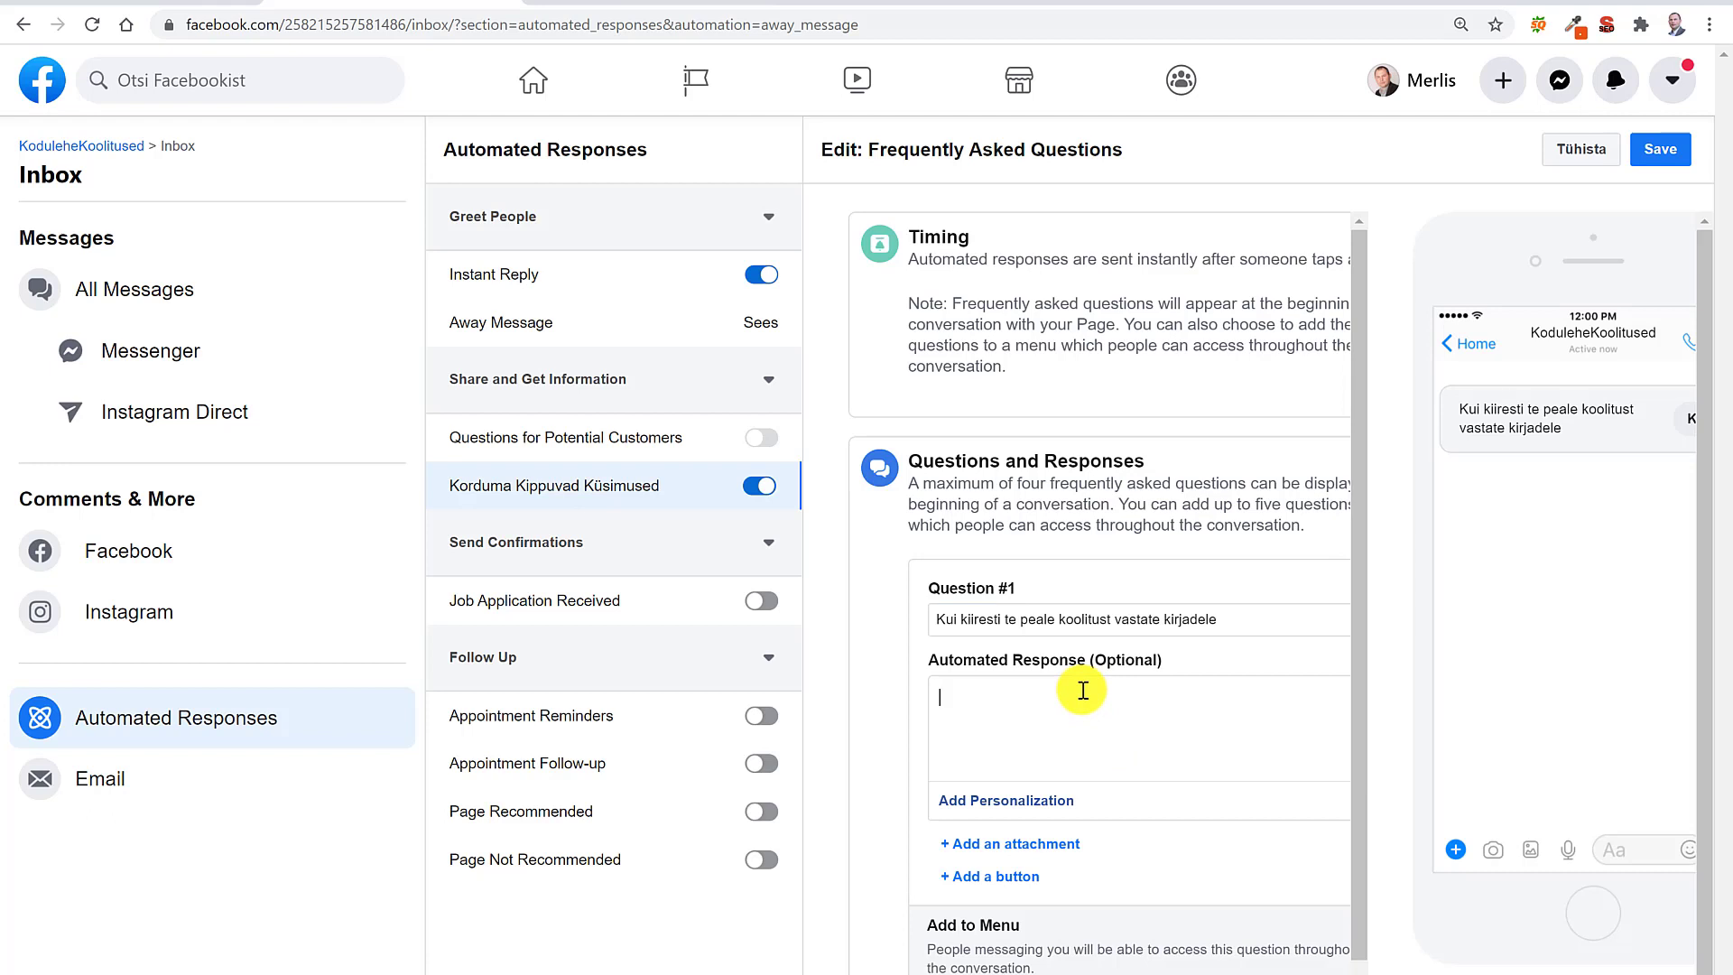
pyautogui.write('Püüame seda teha 24 h jooksul')
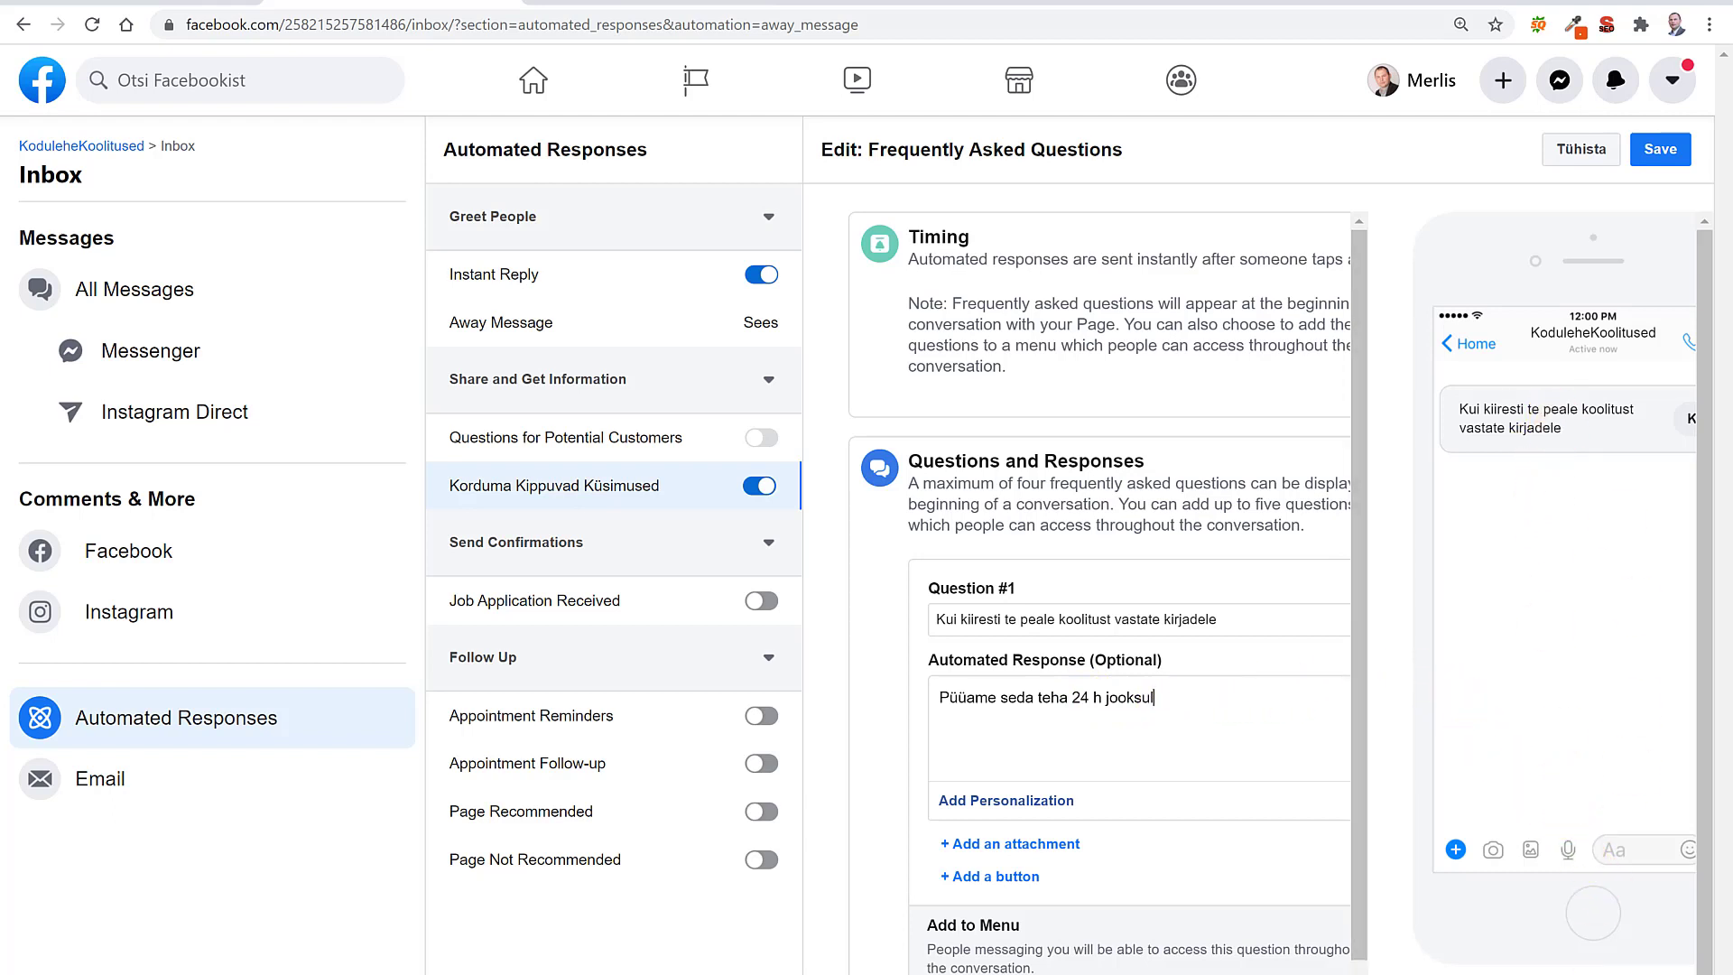
pyautogui.hscroll(2, 1086, 587)
pyautogui.hscroll(2, 1634, 521)
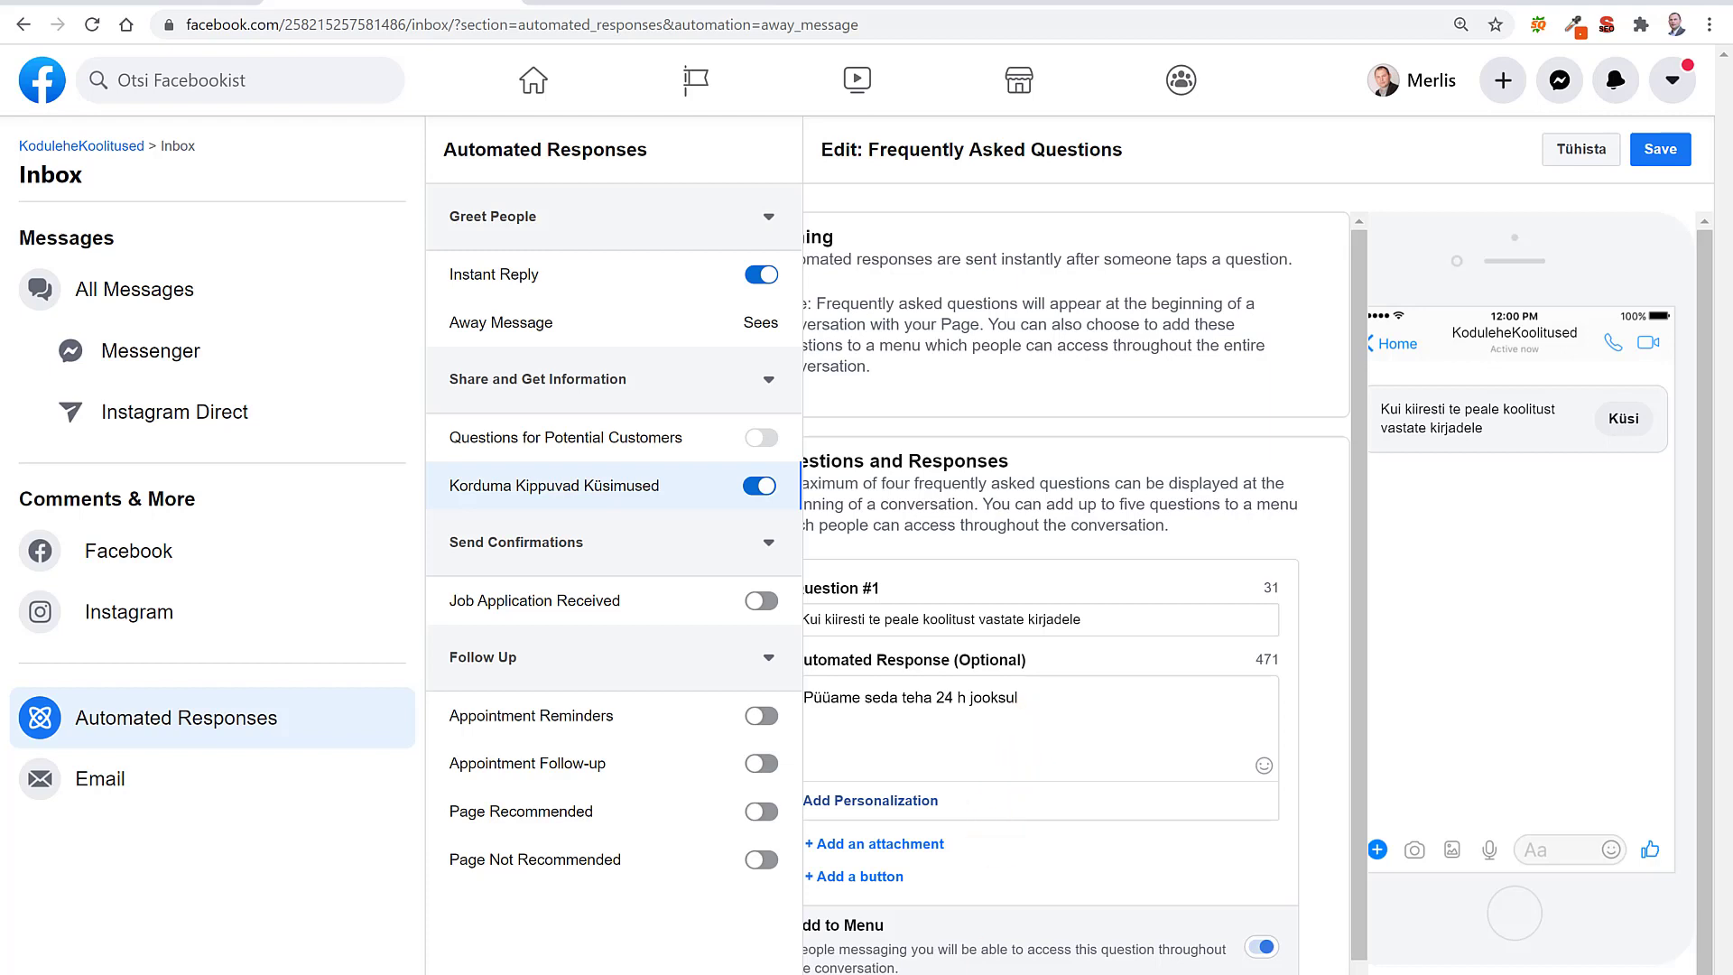
pyautogui.hscroll(-3, 1074, 586)
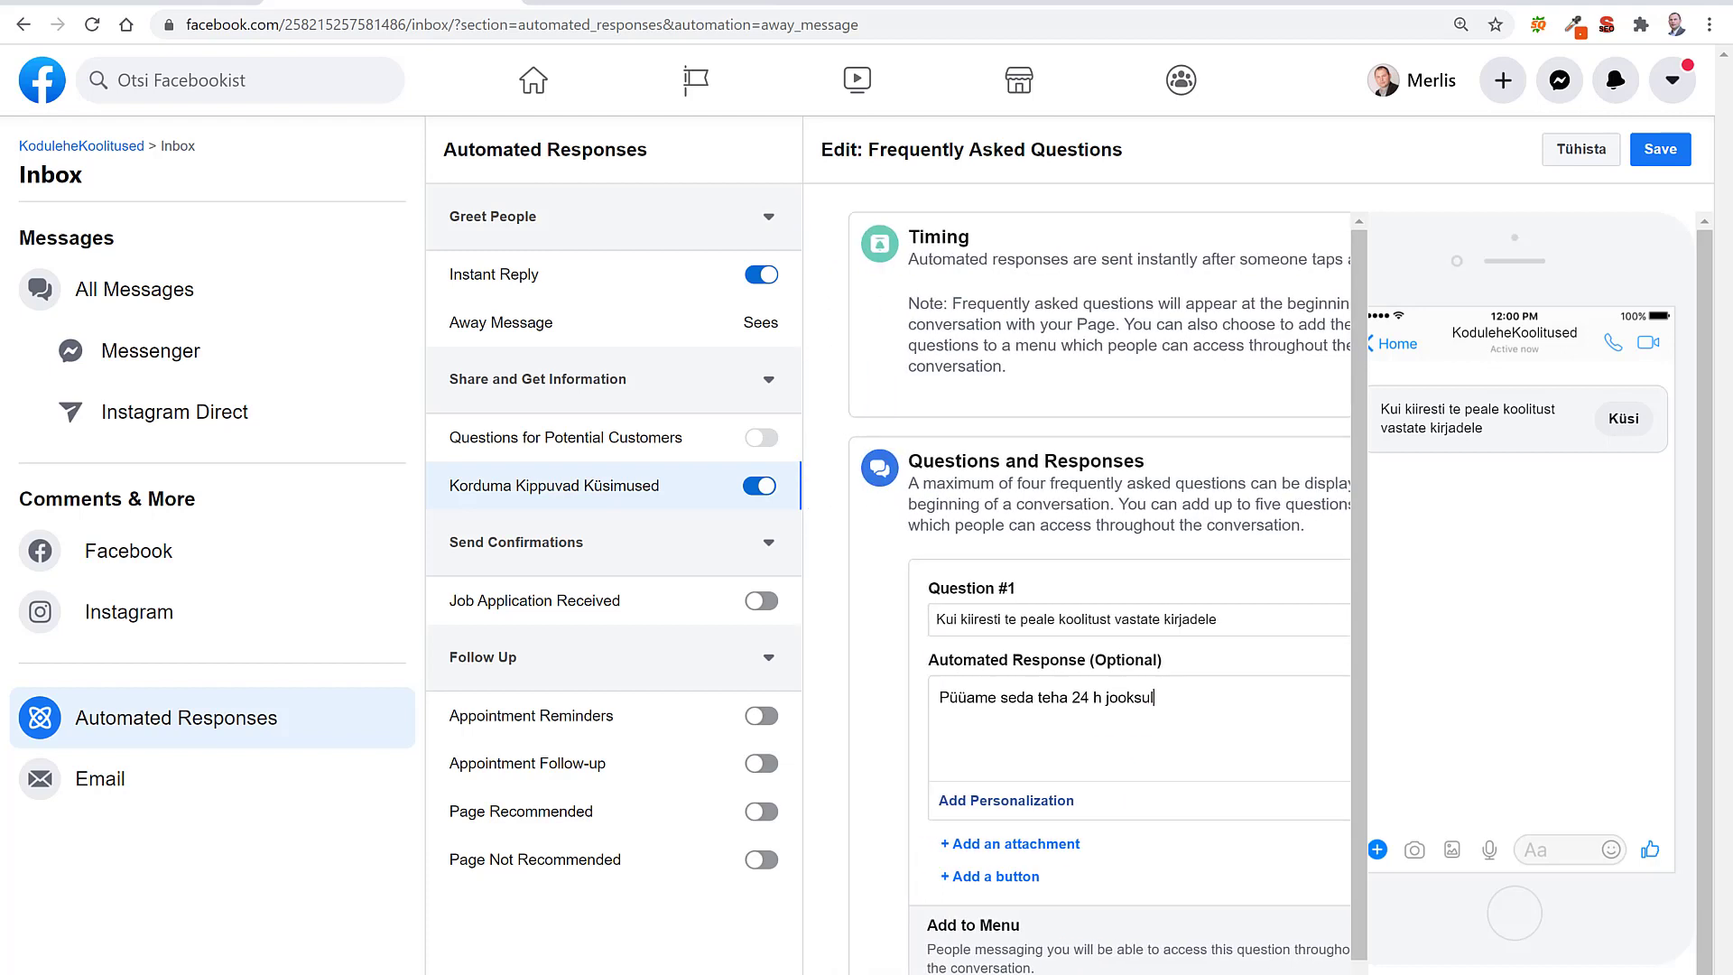